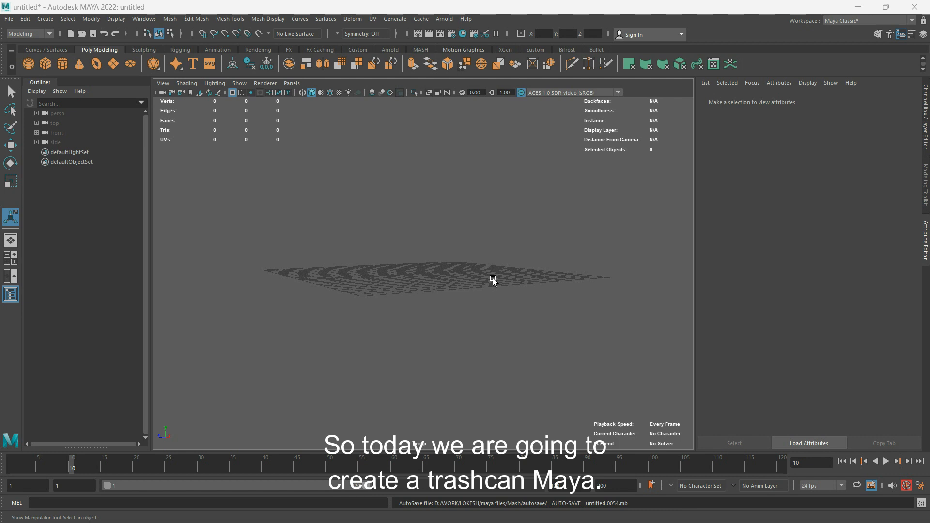
Create a polygon cylinder at the centre of the grid
scroll(474, 275, down, 2)
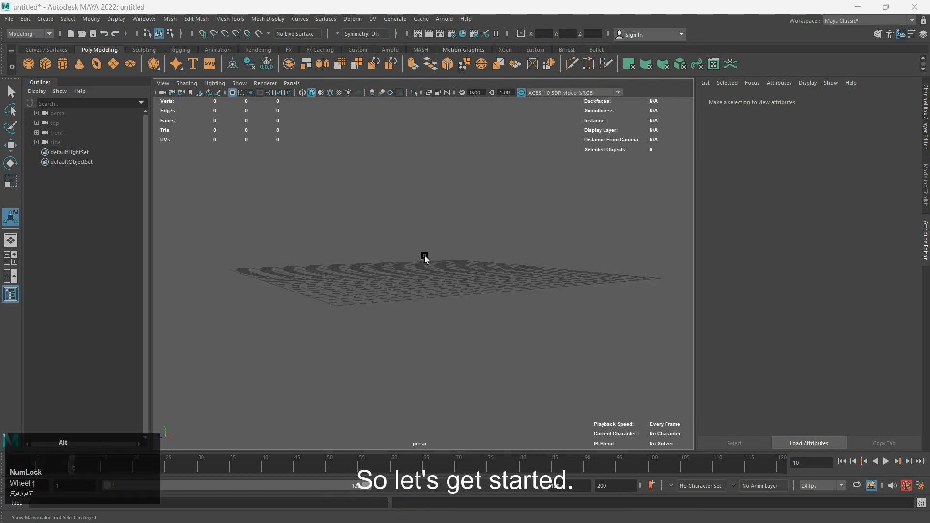
alt+drag(425, 260, 438, 268)
scroll(441, 248, down, 3)
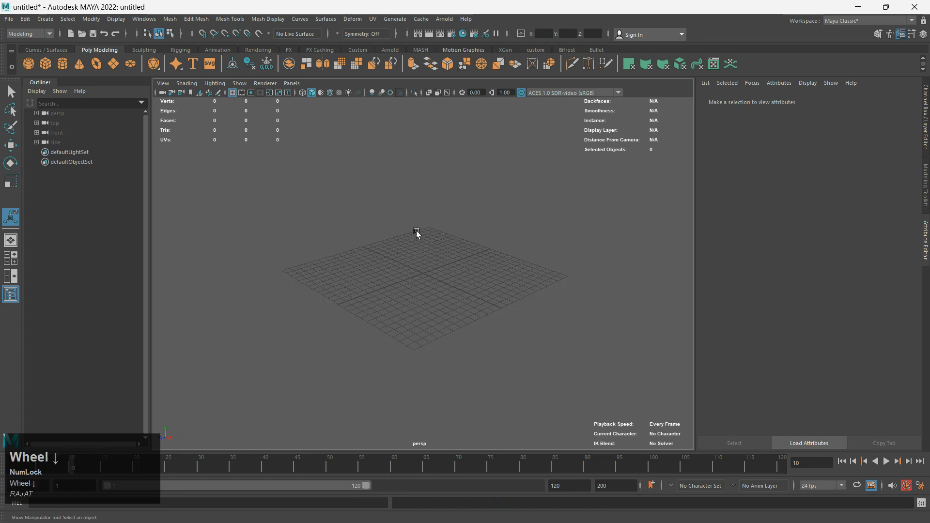
click(63, 64)
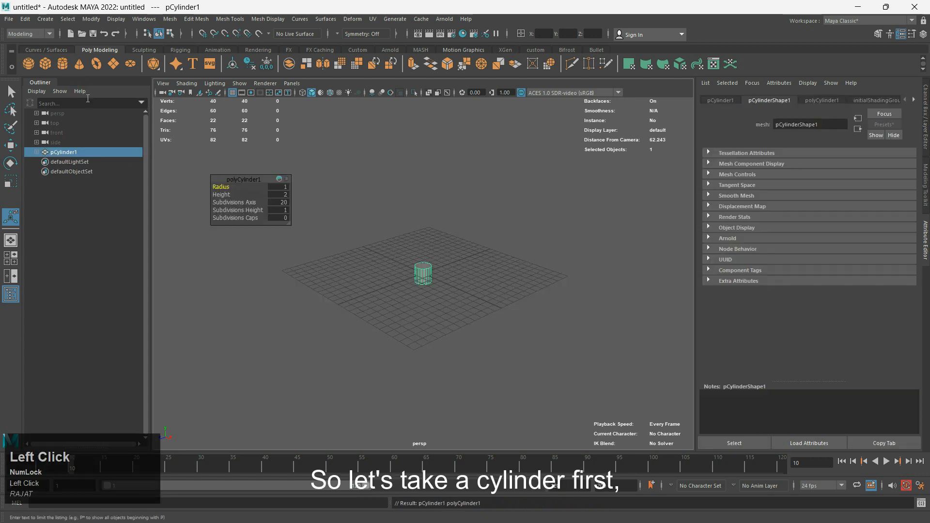
Raise the cylinder about 1 unit in the front view so that its base rests on the grid line
scroll(439, 289, up, 2)
scroll(440, 291, up, 3)
alt+drag(410, 305, 394, 289)
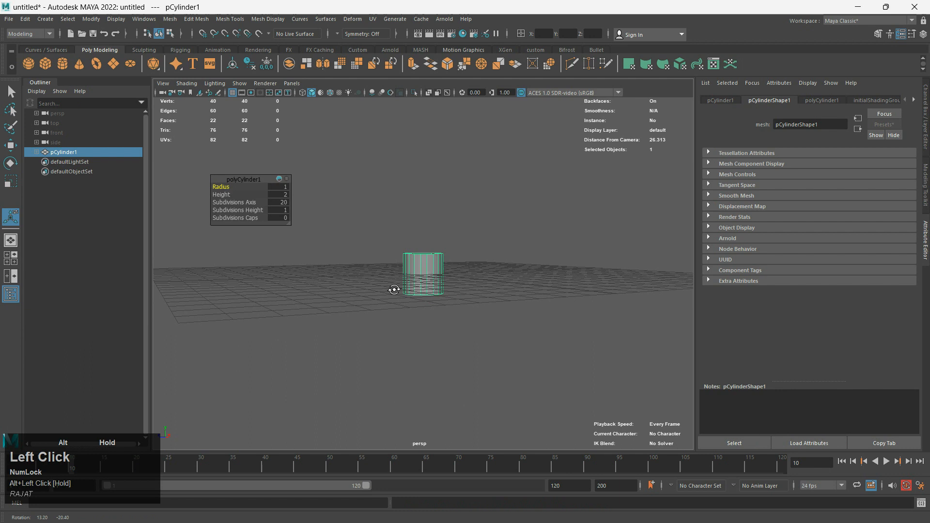
key(space)
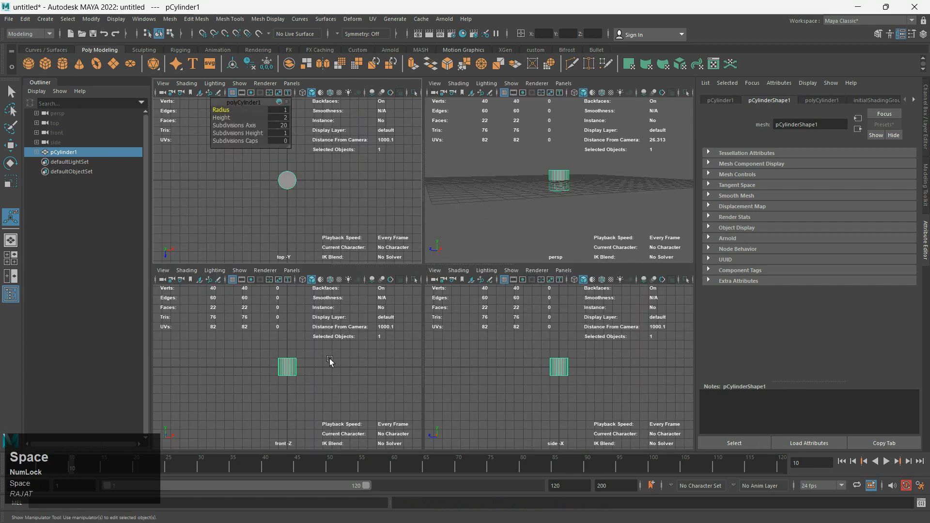
key(space)
scroll(395, 301, up, 2)
scroll(395, 300, up, 1)
key(w)
drag(423, 227, 419, 197)
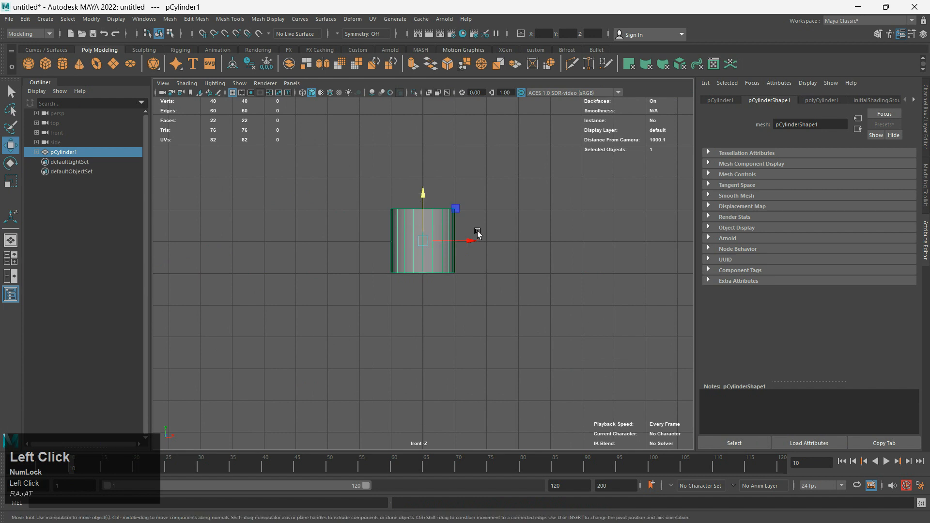
Scale the cylinder to 3 in X, 4 in Y and 3 in Z
click(442, 240)
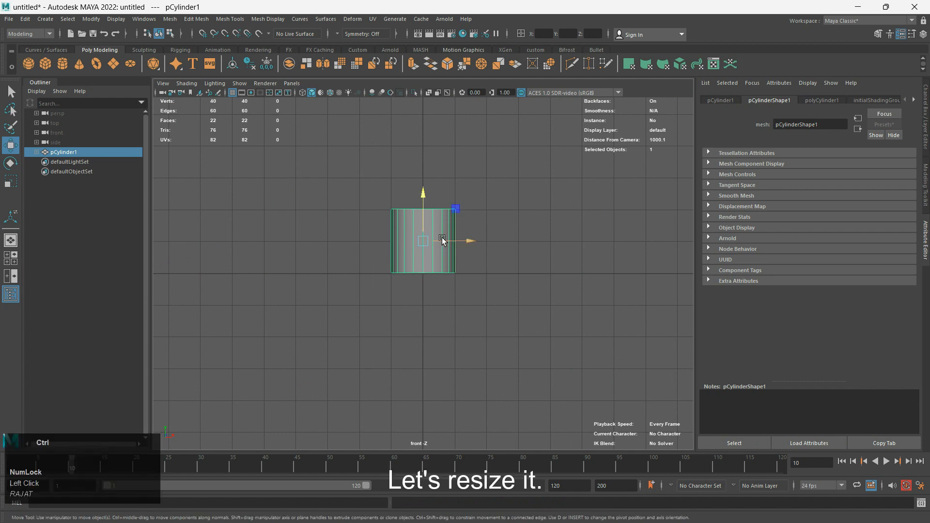
key(ctrl+a)
click(899, 157)
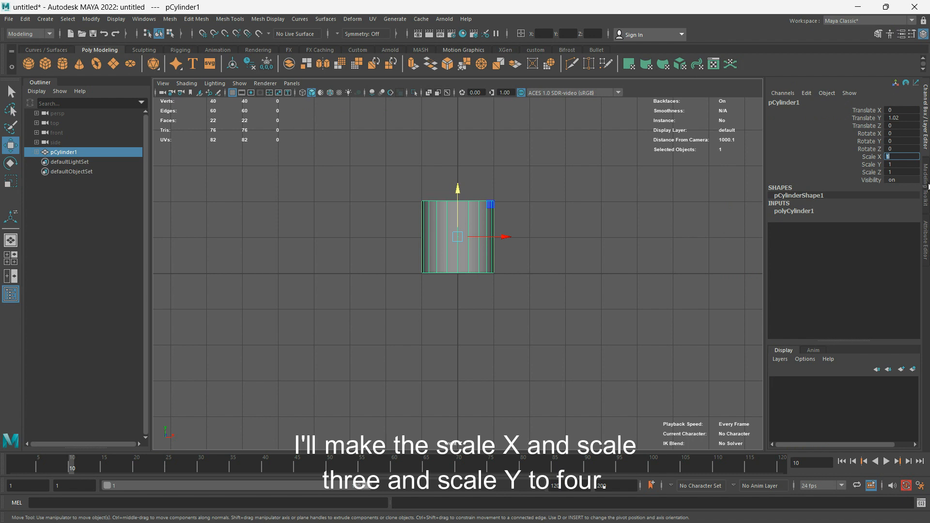
text(3)
click(903, 173)
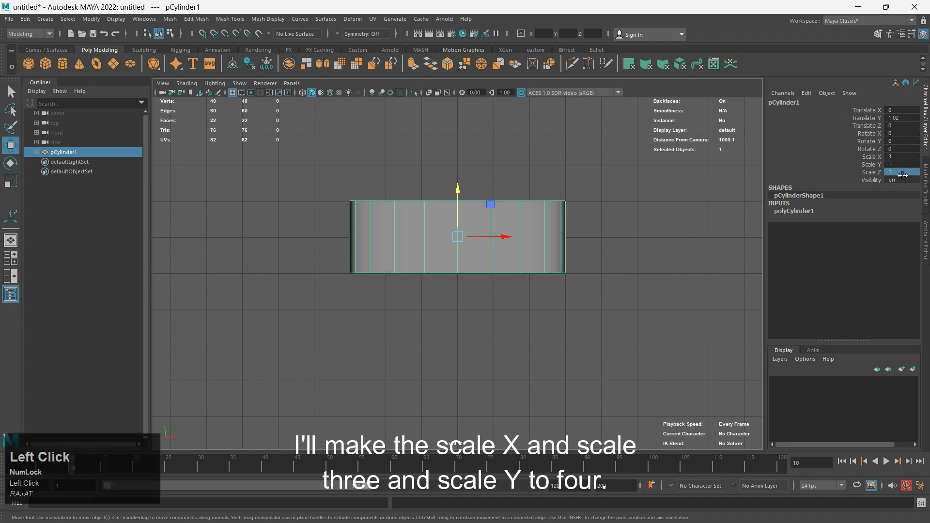
key(Return)
click(901, 165)
text(4)
key(Return)
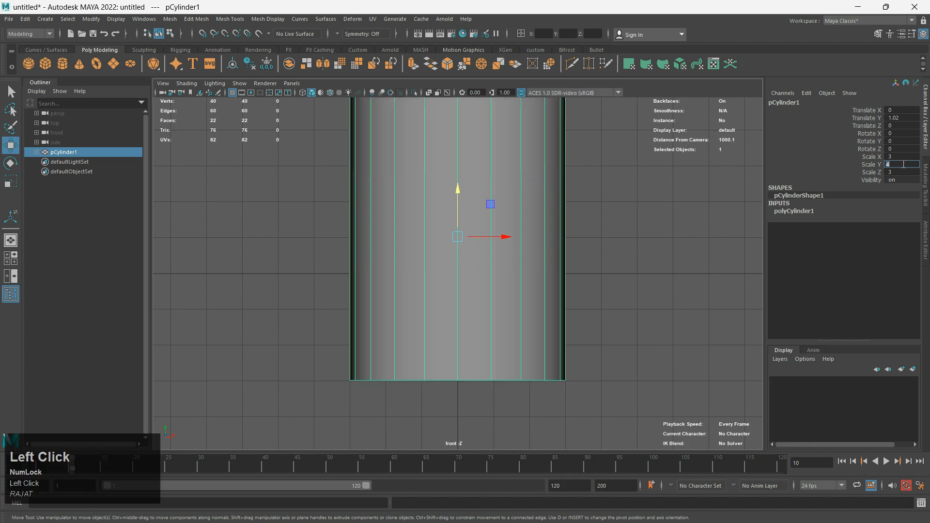
Set the enlarged cylinder's Translate Y to 4 to lift it onto the grid
scroll(428, 307, down, 2)
click(490, 204)
click(491, 203)
key(space)
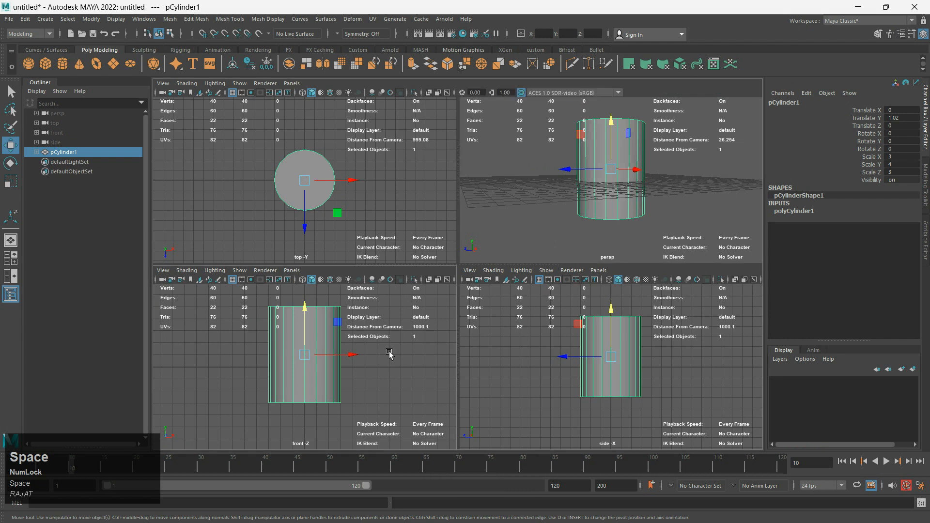
key(space)
click(894, 119)
text(4)
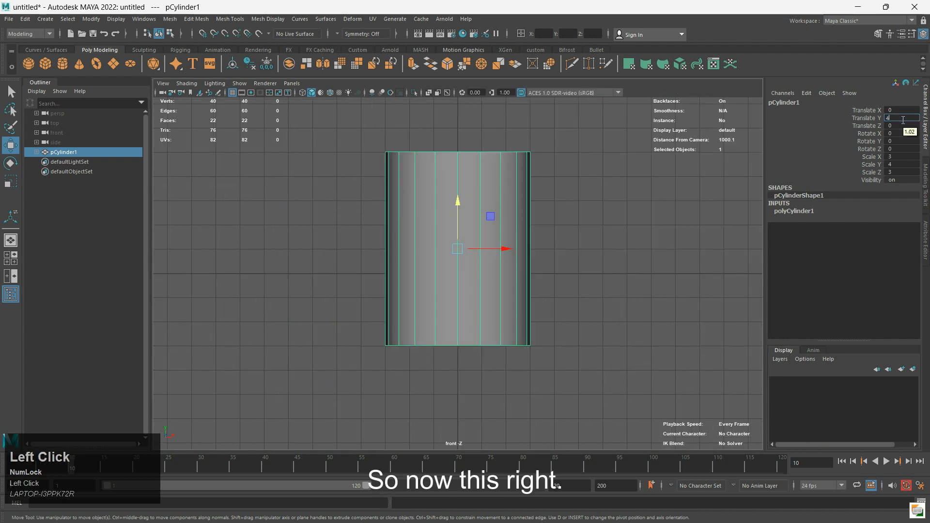
key(Return)
scroll(495, 397, down, 2)
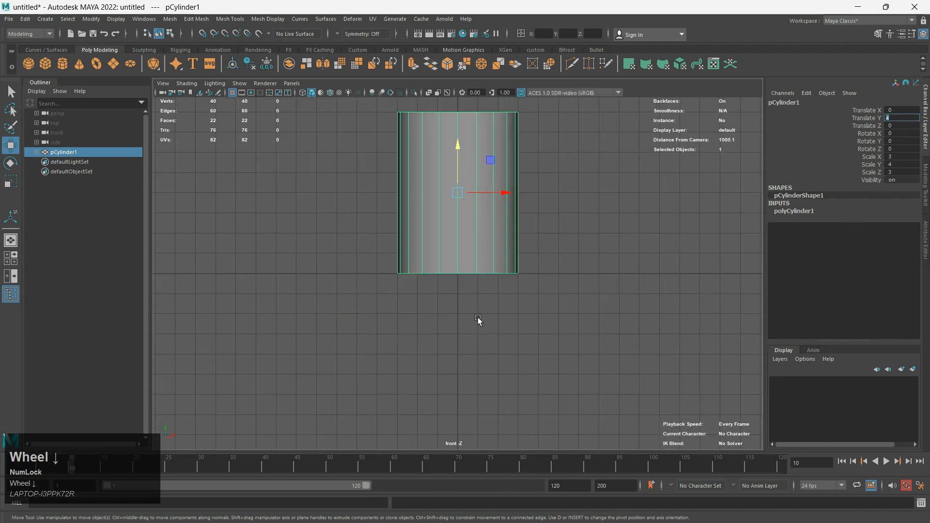
Try repositioning the cylinder by moving it freehand to about 2.9 on the Y axis
key(space)
click(565, 192)
click(482, 224)
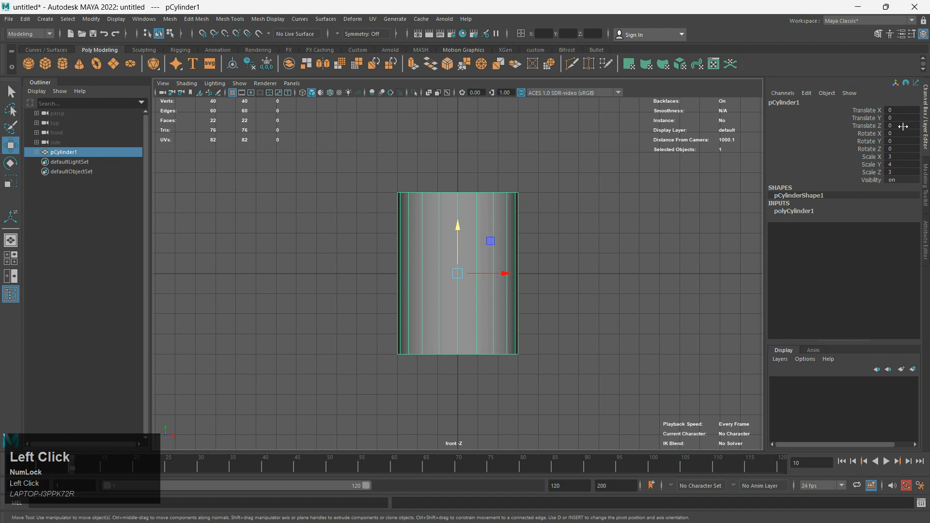
drag(458, 220, 820, 158)
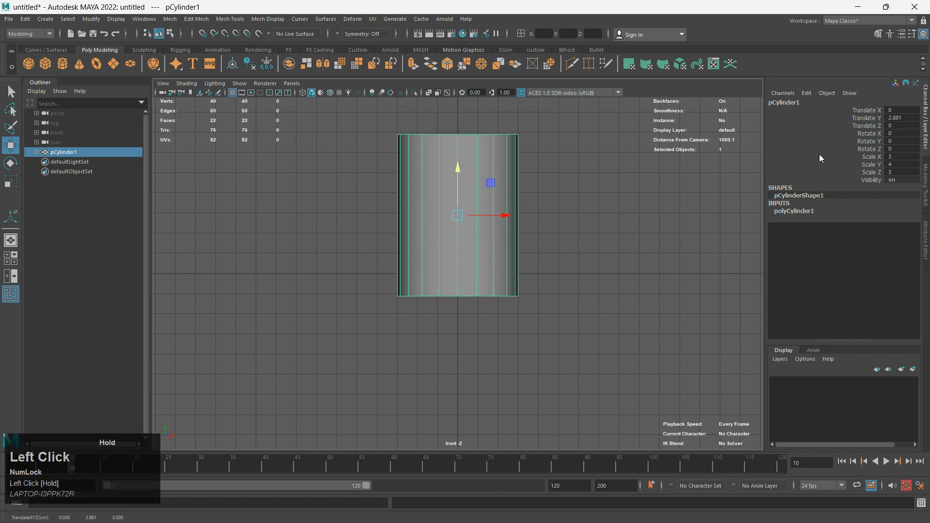
Enter 4 for the cylinder's Translate Y and deselect it
click(902, 119)
text(4)
key(Return)
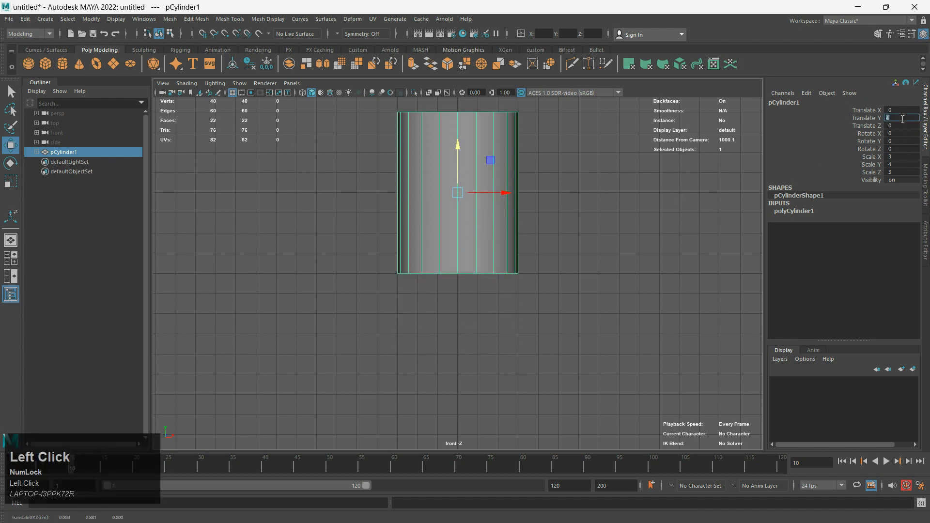
click(619, 254)
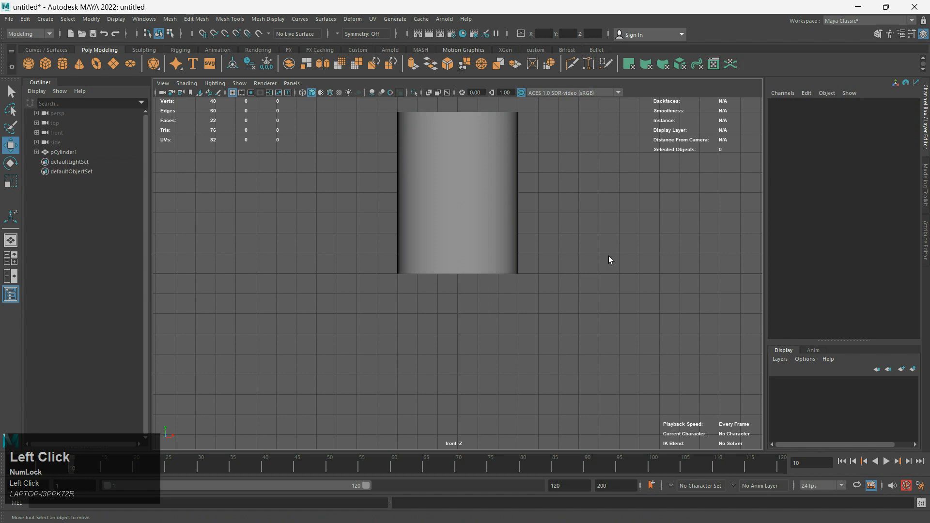
Set the cylinder's axis subdivisions to 50
scroll(489, 235, down, 2)
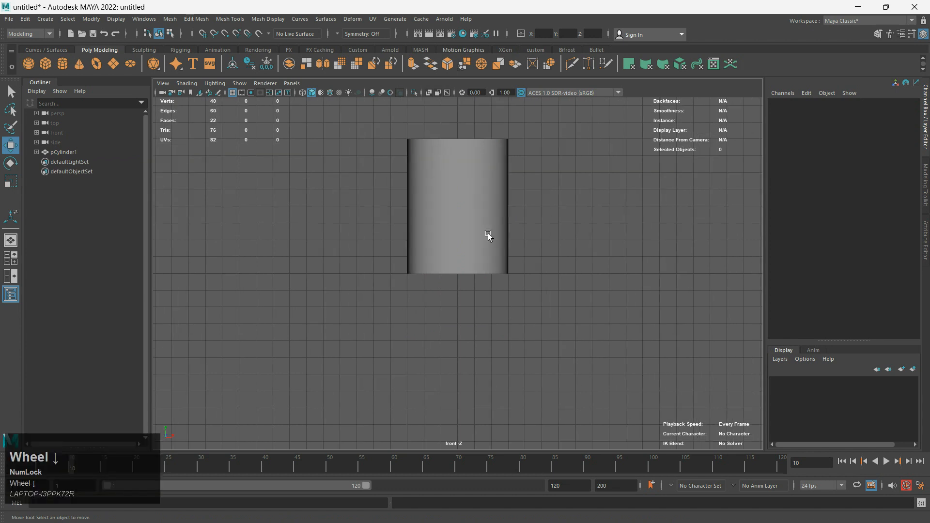
click(487, 231)
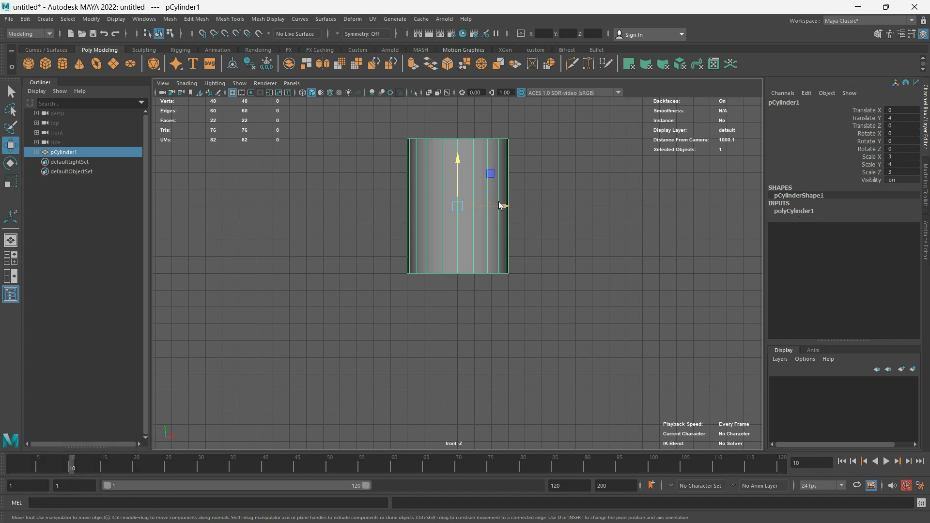
click(785, 211)
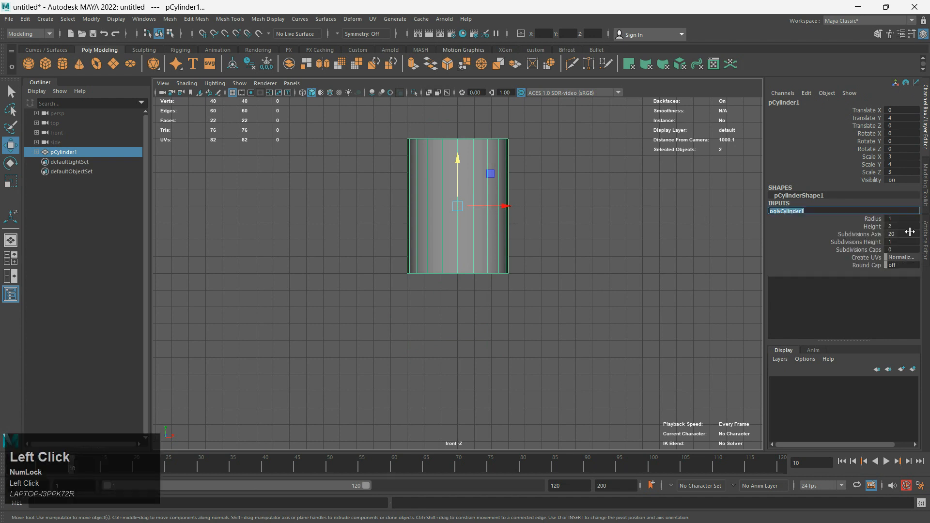
double_click(901, 234)
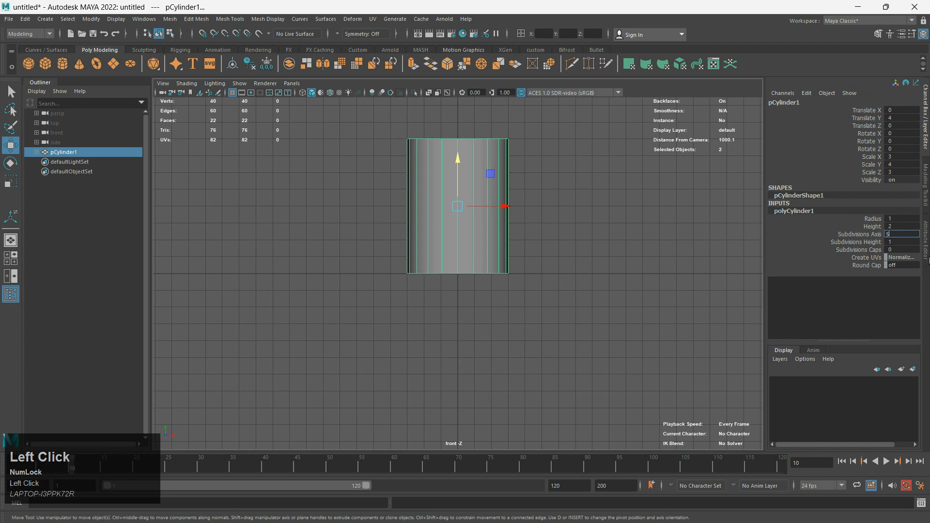
text(50)
key(Return)
click(466, 208)
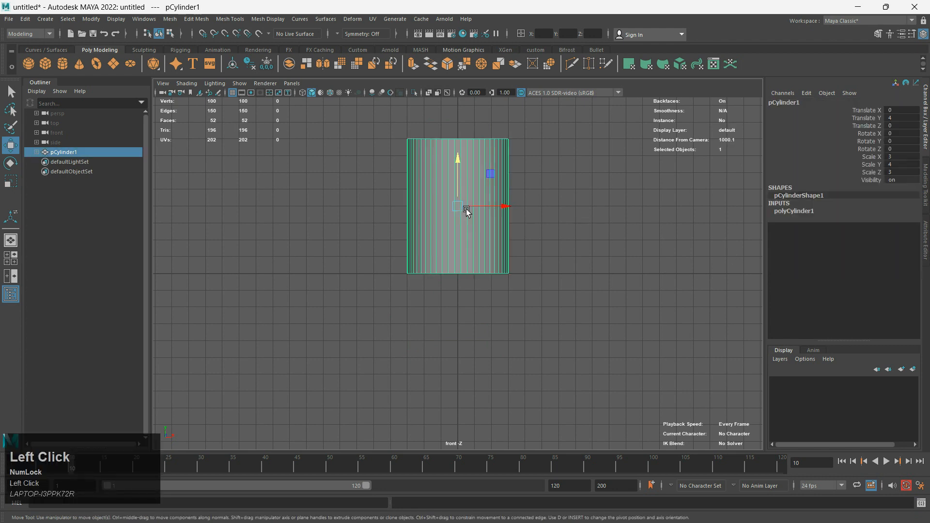
Set the cylinder's cap subdivisions to 3
scroll(464, 220, up, 1)
key(space)
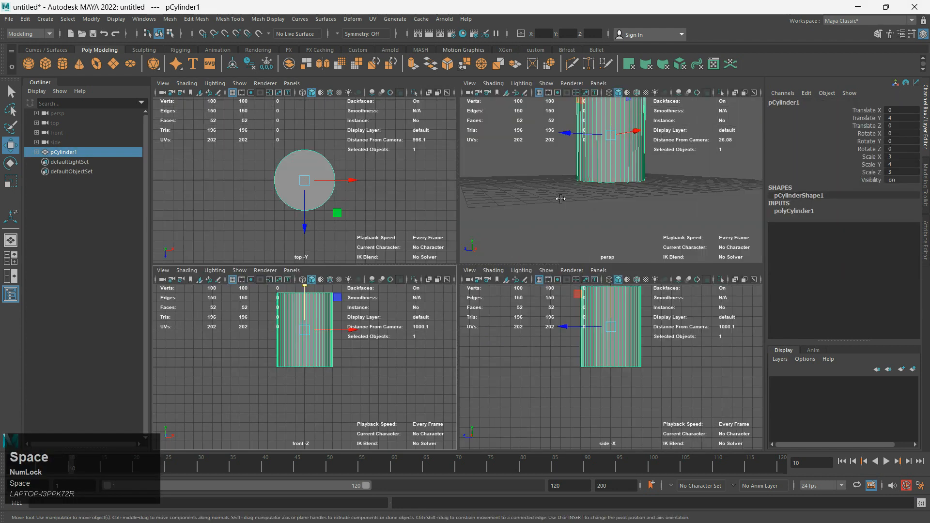
click(298, 168)
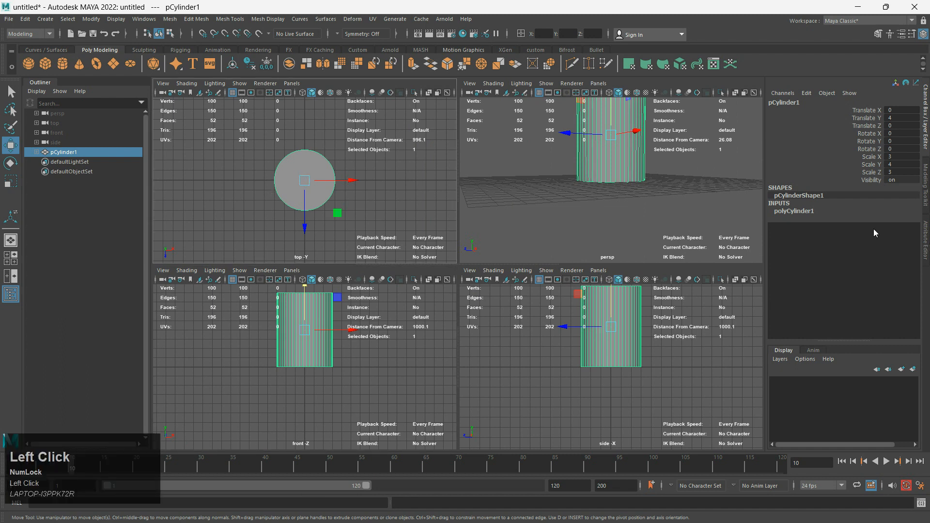
click(799, 211)
click(902, 249)
text(1)
key(Return)
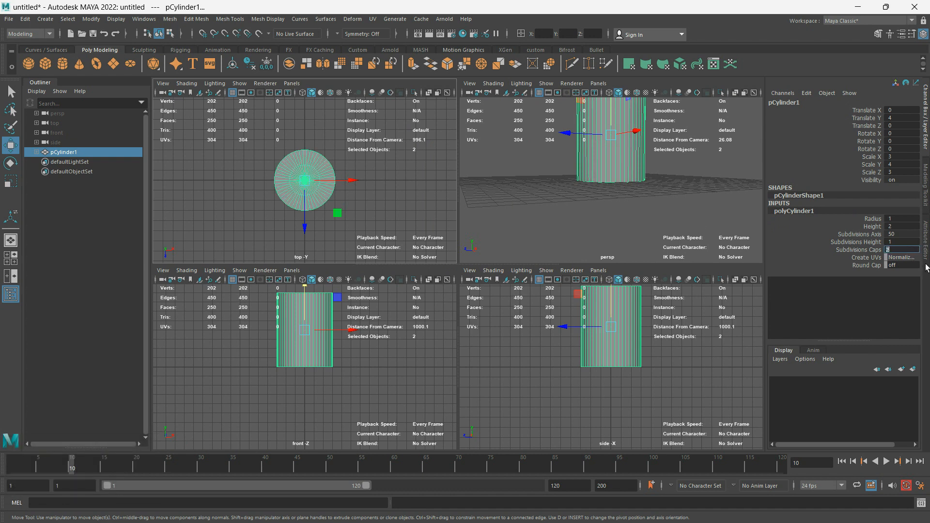
text(3)
key(Return)
click(635, 183)
scroll(621, 167, down, 3)
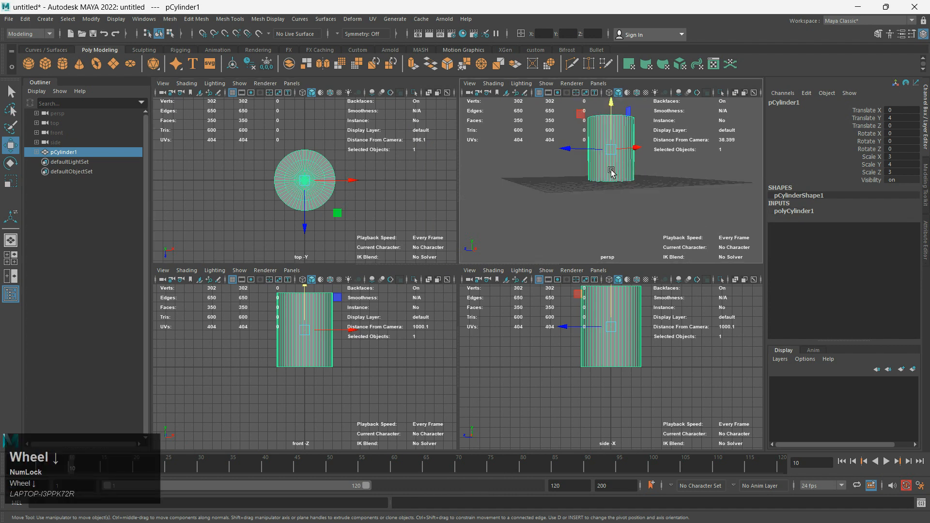
Scale the outer edge loop of the cylinder's top cap outward uniformly so the body widens toward the top
key(space)
key(space)
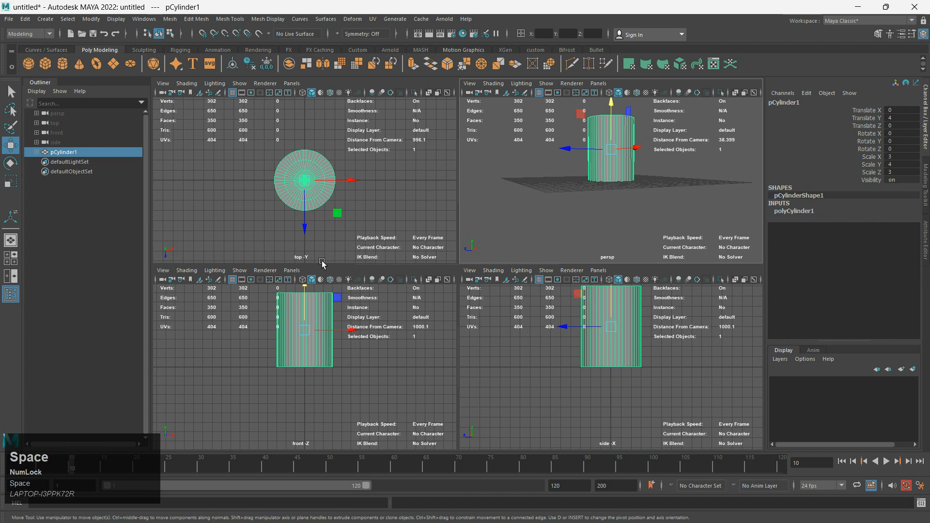
key(space)
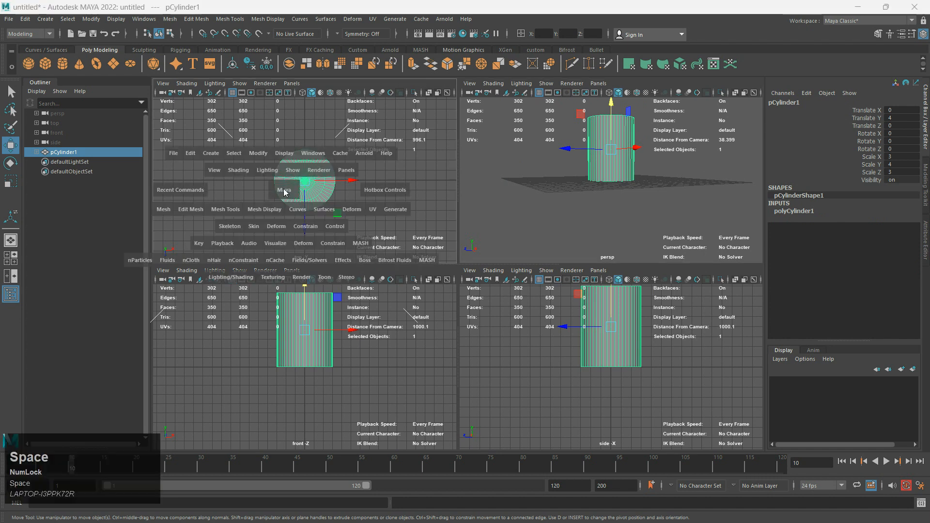
scroll(433, 229, up, 2)
right_drag(416, 214, 412, 184)
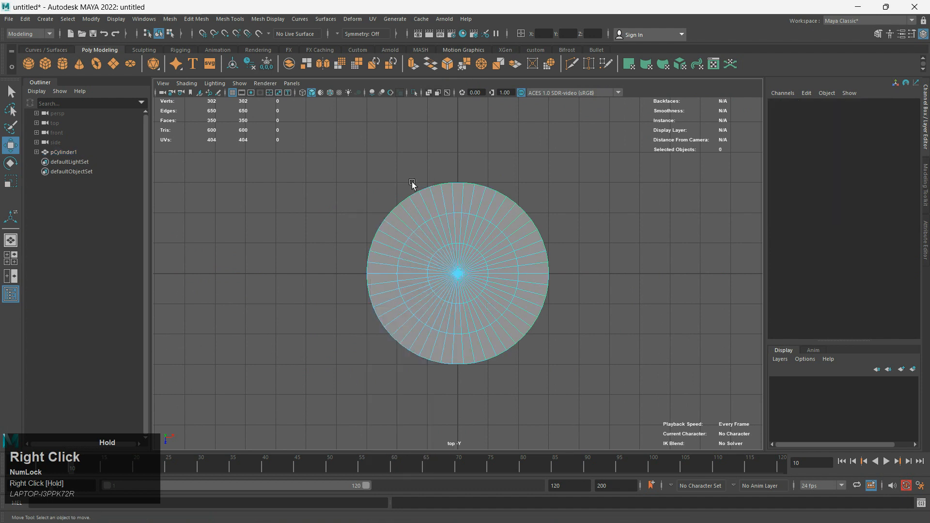
key(4)
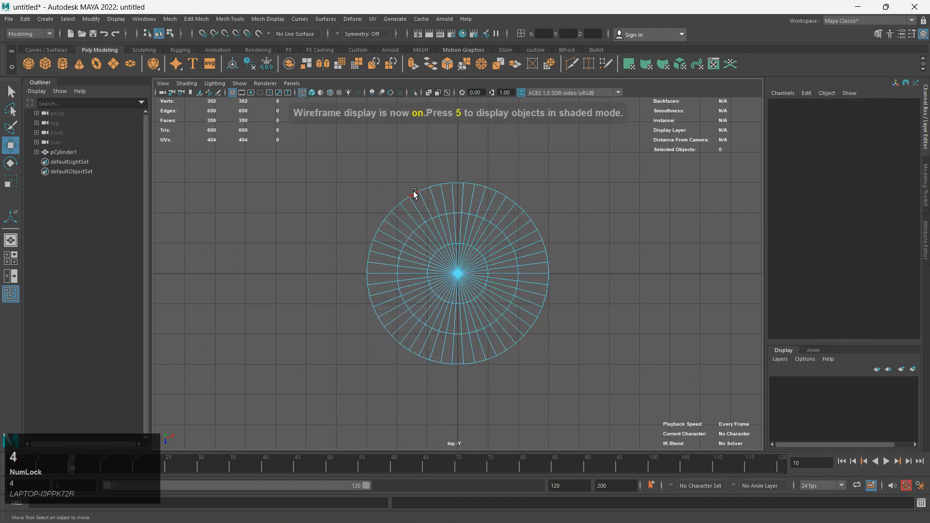
double_click(414, 193)
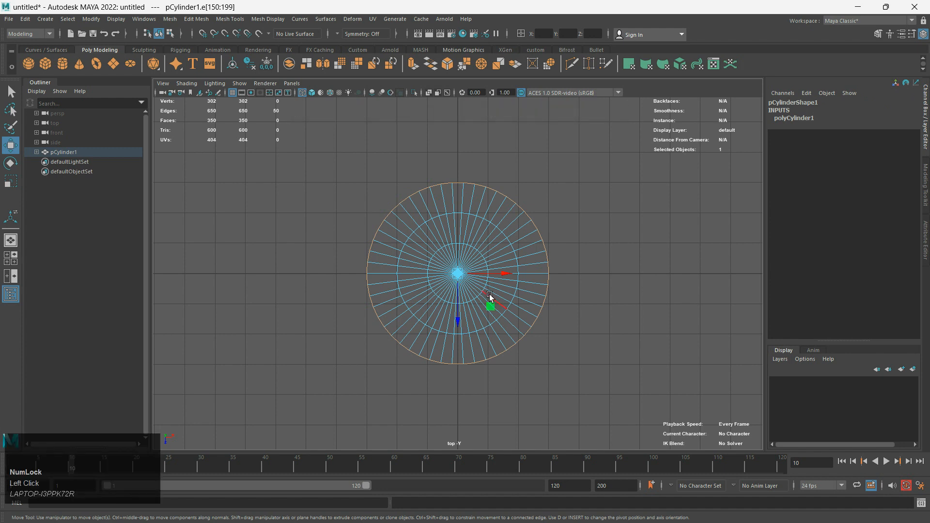
drag(456, 276, 469, 279)
key(ctrl+z)
key(r)
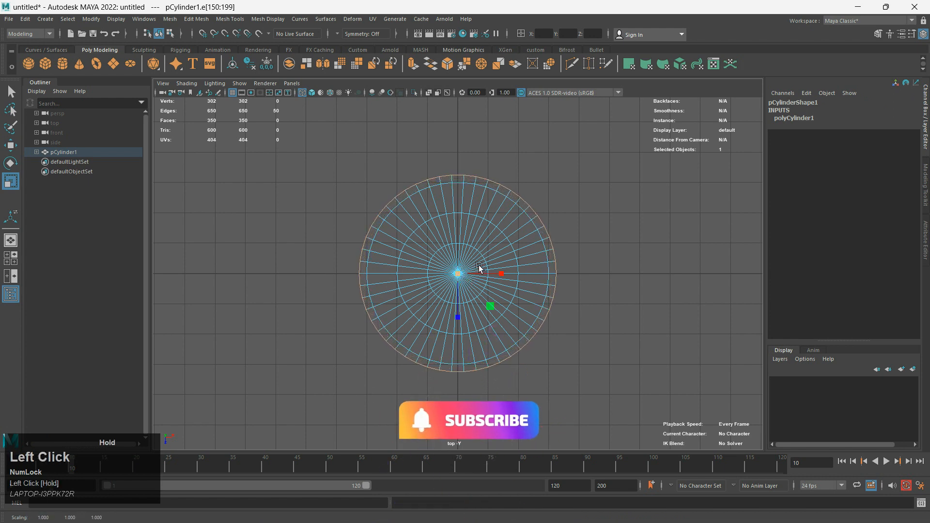
Examine the tapered cylinder from several views and angles
key(space)
key(space)
alt+drag(519, 208, 419, 241)
scroll(473, 223, down, 3)
key(space)
click(294, 203)
scroll(480, 261, up, 5)
key(space)
key(space)
right_drag(429, 238, 507, 215)
click(483, 269)
alt+drag(484, 270, 475, 201)
click(462, 240)
key(space)
key(space)
Select all faces of the cylinder's top cap, check the selection in isolation, and delete them to open the can
right_drag(486, 197, 474, 215)
key(space)
key(space)
scroll(411, 268, down, 4)
drag(391, 130, 374, 199)
key(space)
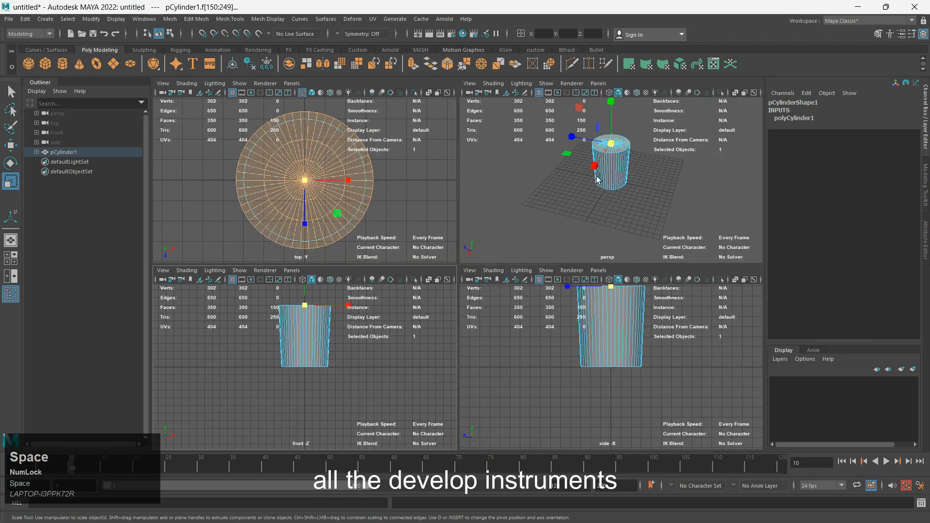
click(557, 191)
key(space)
scroll(498, 228, up, 3)
alt+drag(499, 228, 417, 267)
click(412, 92)
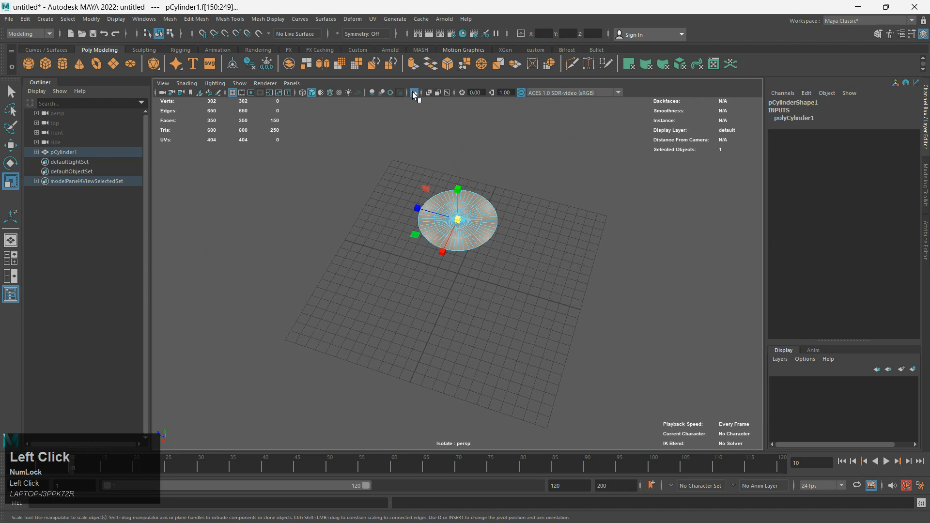
click(412, 92)
key(Delete)
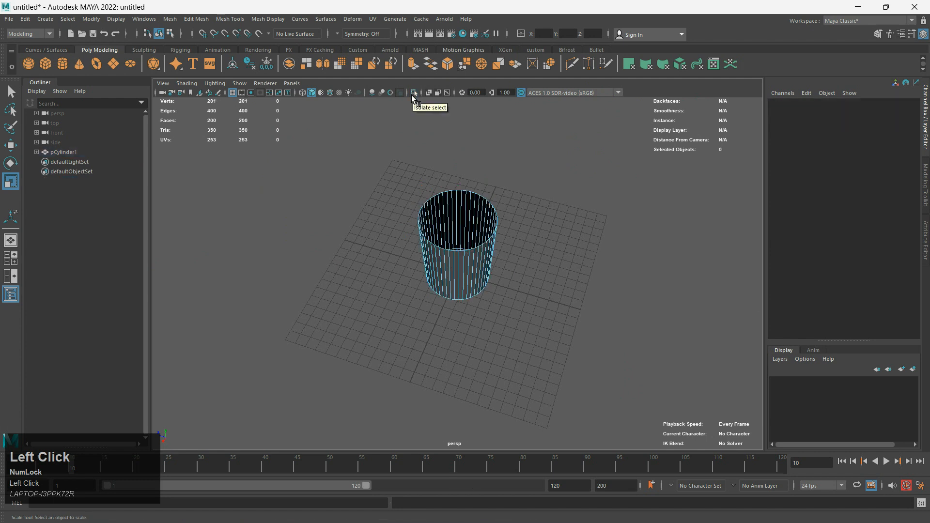
Return the open can to object mode and select the whole body
scroll(432, 291, up, 3)
alt+drag(432, 290, 436, 244)
right_drag(436, 245, 478, 222)
click(559, 257)
alt+drag(559, 257, 472, 293)
click(515, 234)
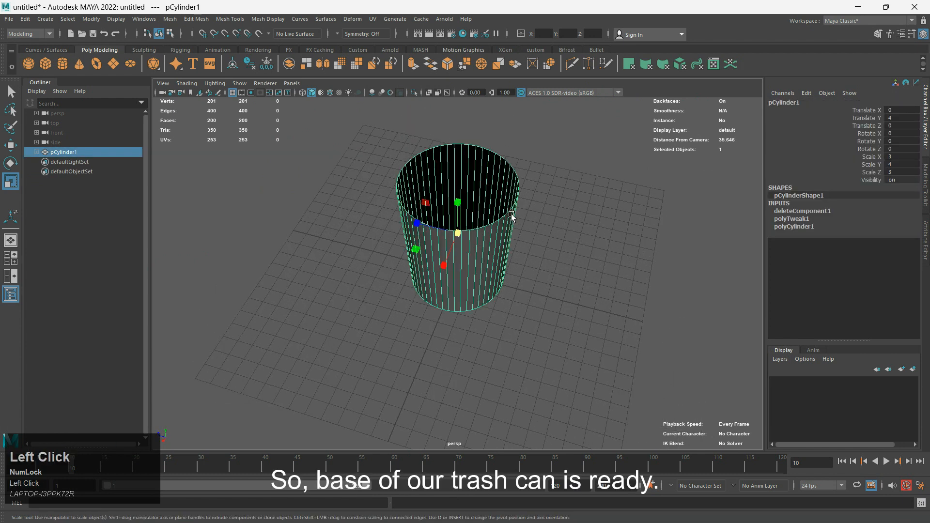
click(472, 187)
click(456, 209)
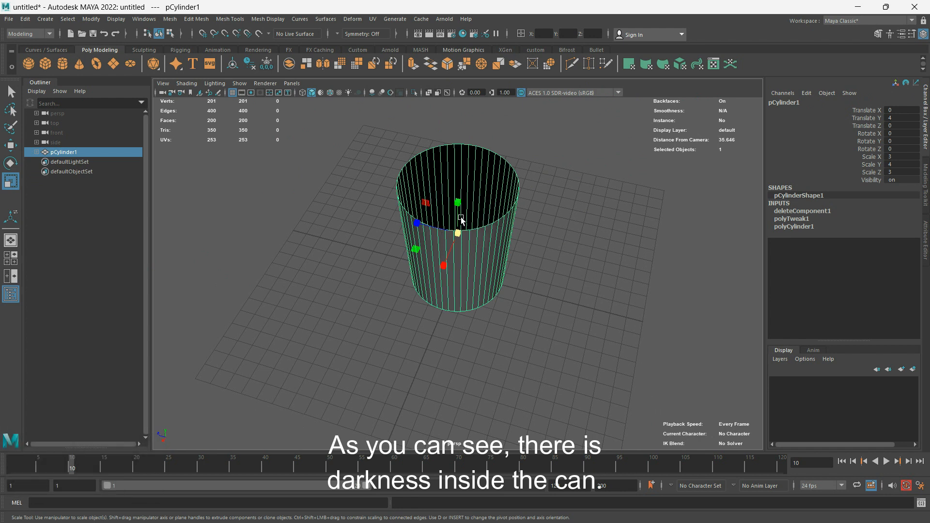
Turn on two-sided lighting so the can's interior is shaded, and check the inside
click(344, 150)
click(499, 196)
click(216, 83)
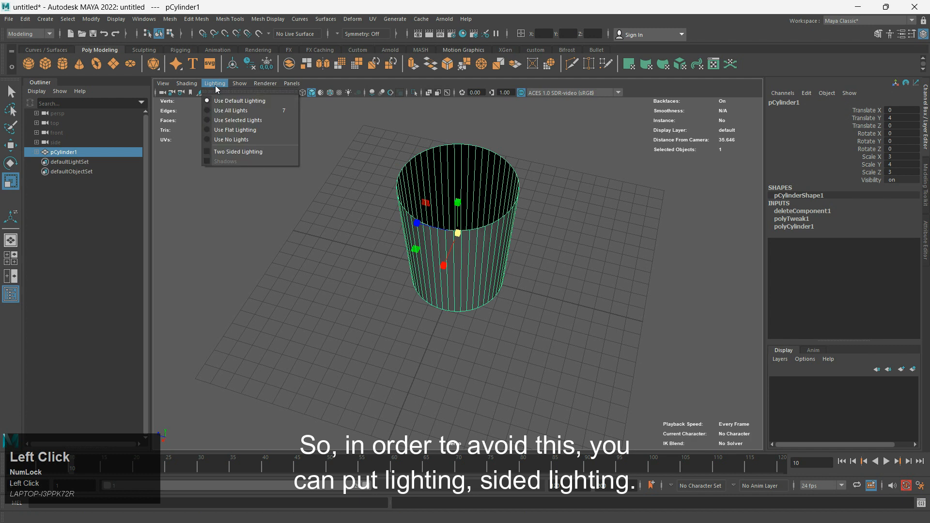
click(237, 152)
click(411, 258)
alt+drag(411, 257, 451, 265)
click(449, 274)
scroll(432, 241, up, 5)
scroll(437, 247, down, 3)
Insert a horizontal edge loop around the can a short distance below the rim, working in the front view
click(458, 214)
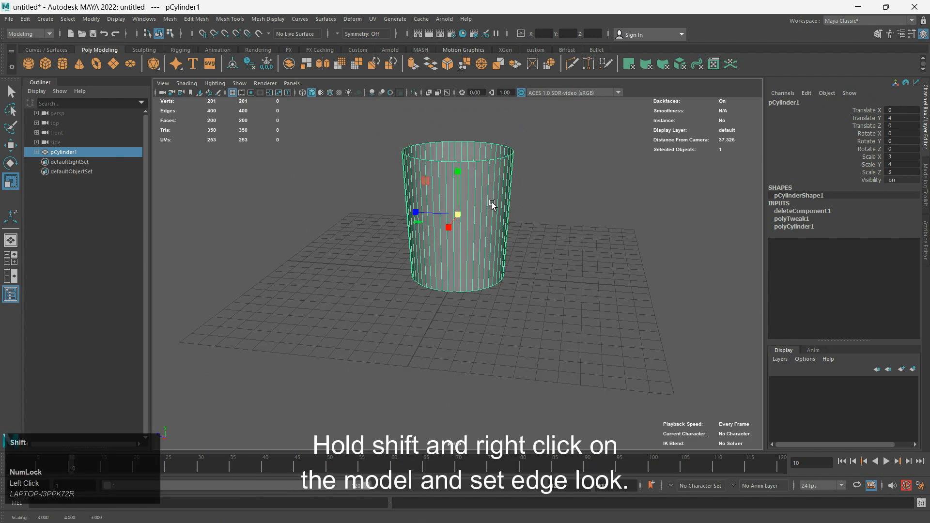
shift+right_drag(474, 188, 429, 202)
scroll(465, 180, up, 2)
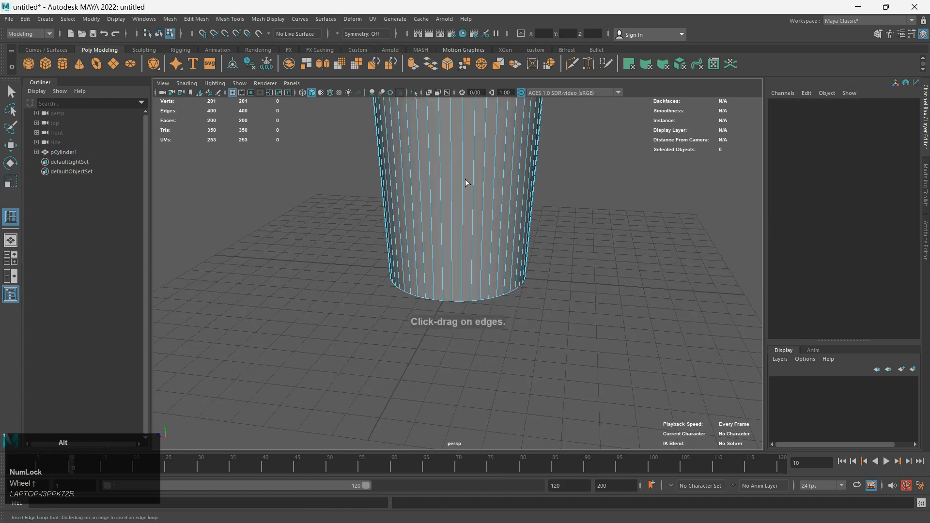
scroll(466, 171, down, 2)
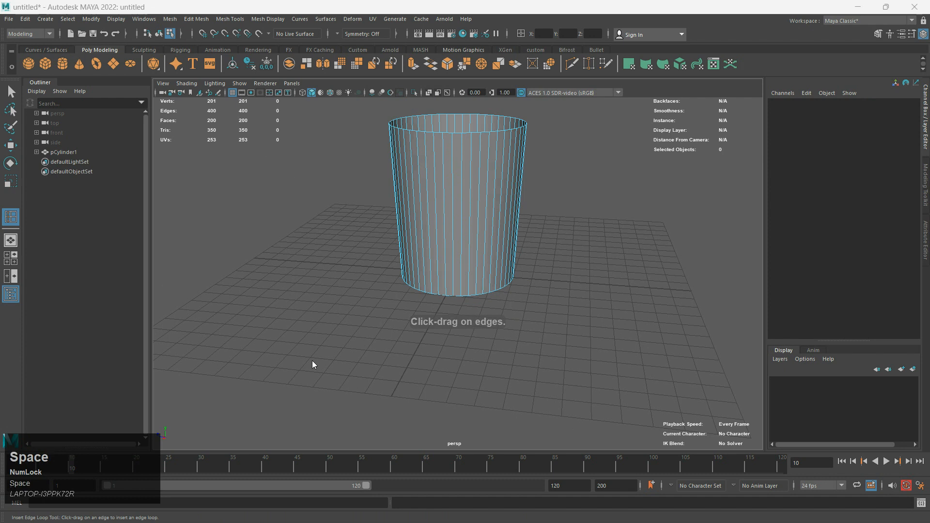
key(space)
key(space)
scroll(372, 258, up, 3)
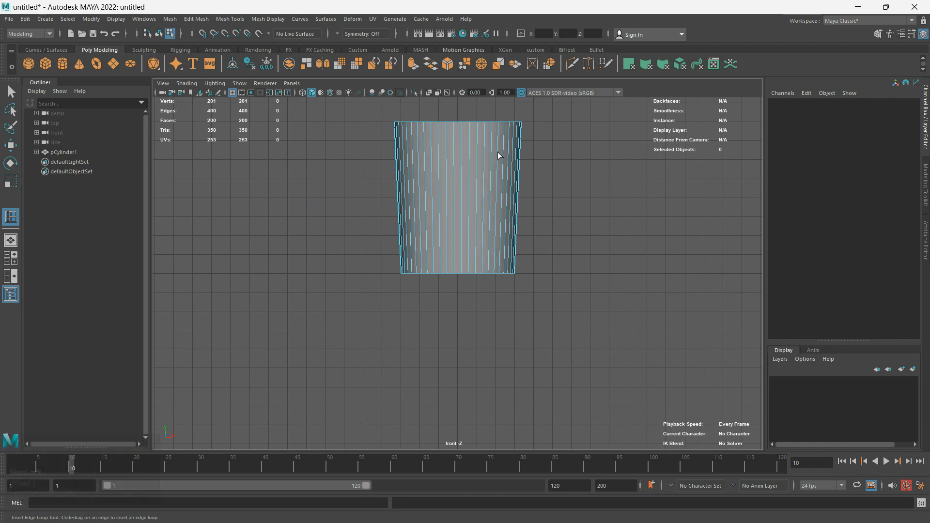
key(f)
scroll(489, 200, down, 3)
drag(489, 182, 488, 190)
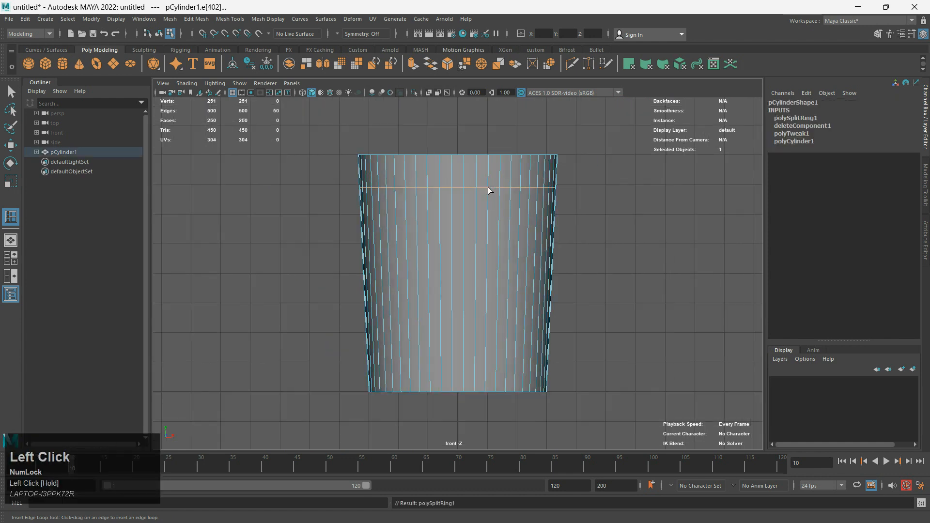
Insert a second horizontal edge loop slightly above the can's base, and return to object mode
drag(495, 374, 495, 365)
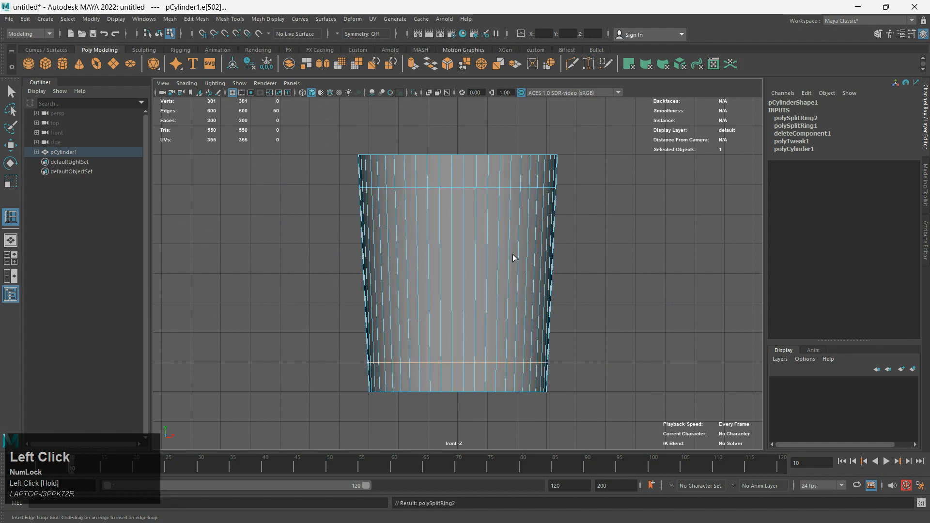
key(w)
right_drag(522, 210, 521, 210)
click(573, 214)
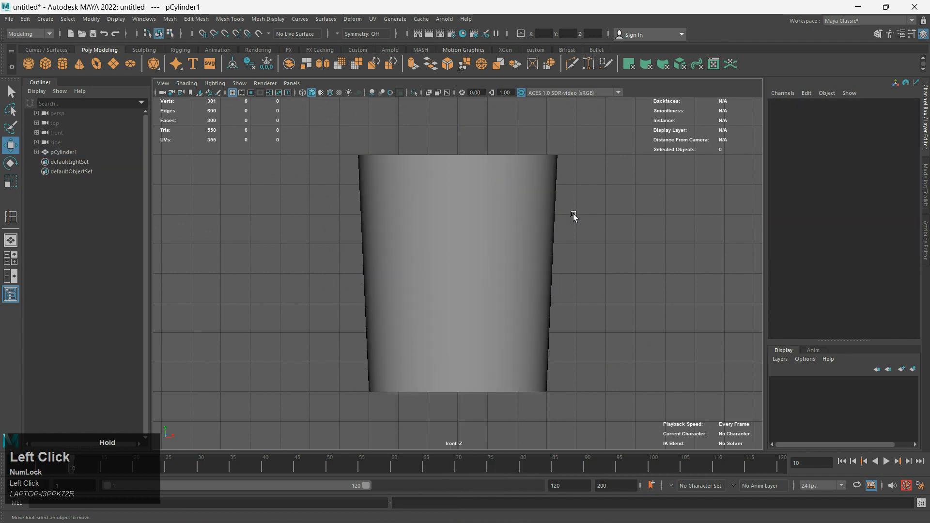
Switch the can to face selection in the perspective view and select the first alternate tall faces of its middle band
key(space)
key(space)
click(484, 182)
alt+drag(465, 217, 472, 245)
right_drag(468, 213, 462, 238)
click(461, 237)
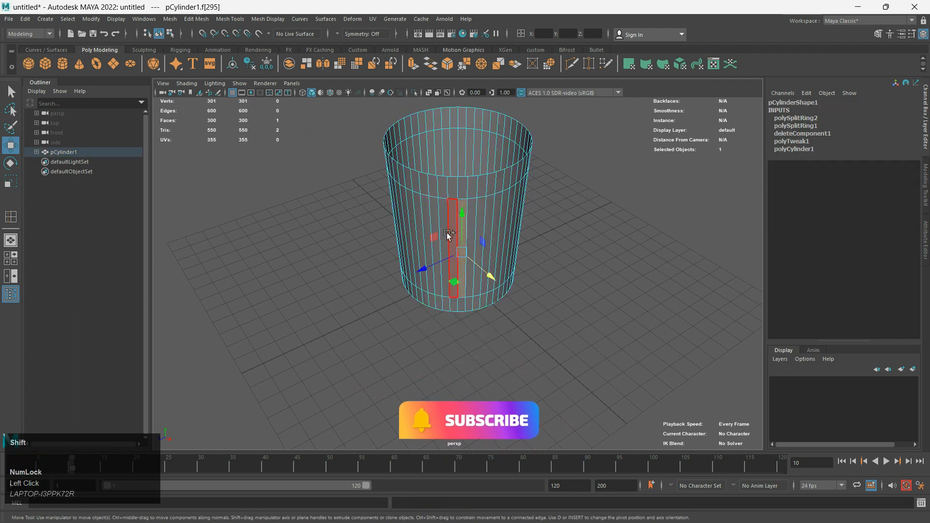
shift+click(443, 242)
Add every other middle-band face across the can's front to the selection, working in the front view
key(space)
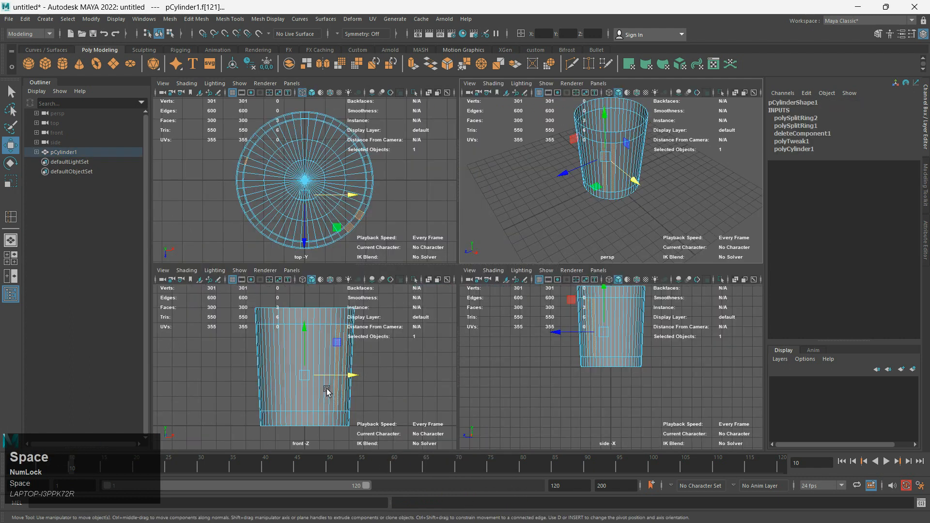
key(space)
shift+click(502, 248)
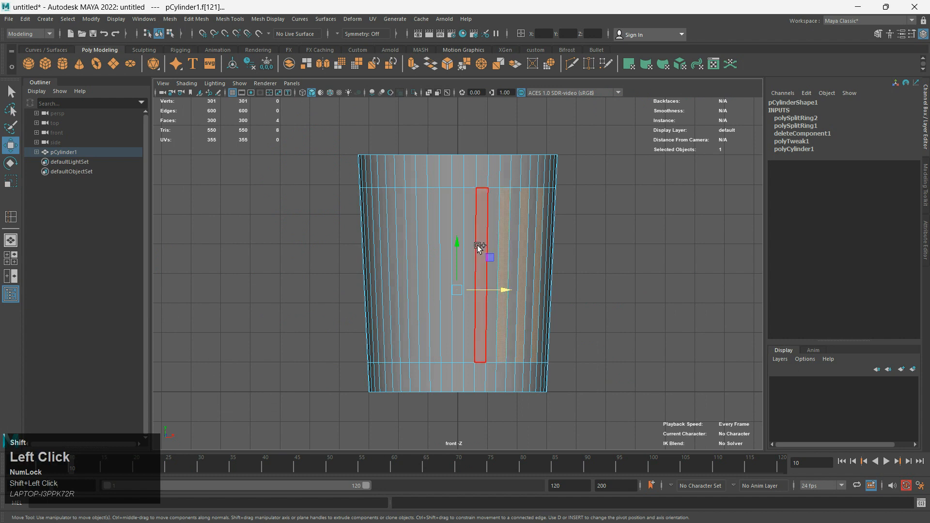
shift+click(480, 246)
shift+click(456, 242)
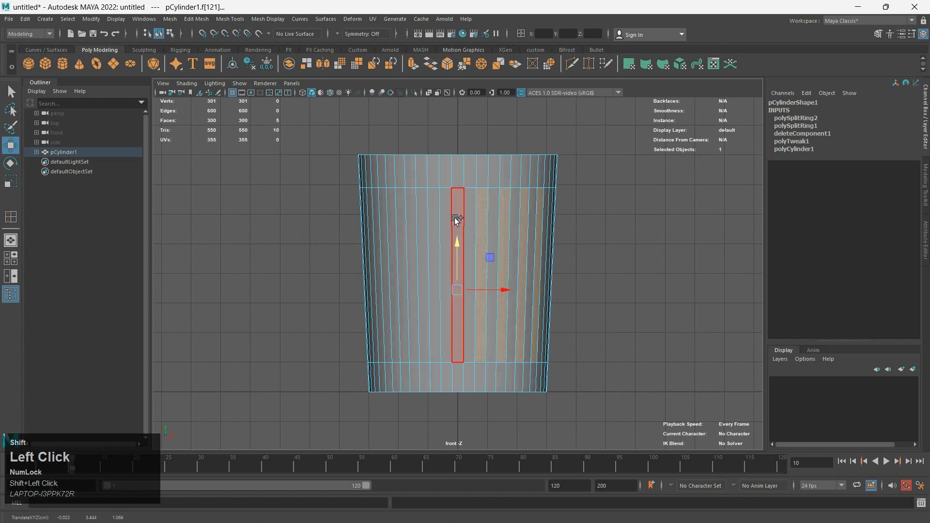
shift+click(432, 220)
shift+click(407, 220)
shift+click(386, 211)
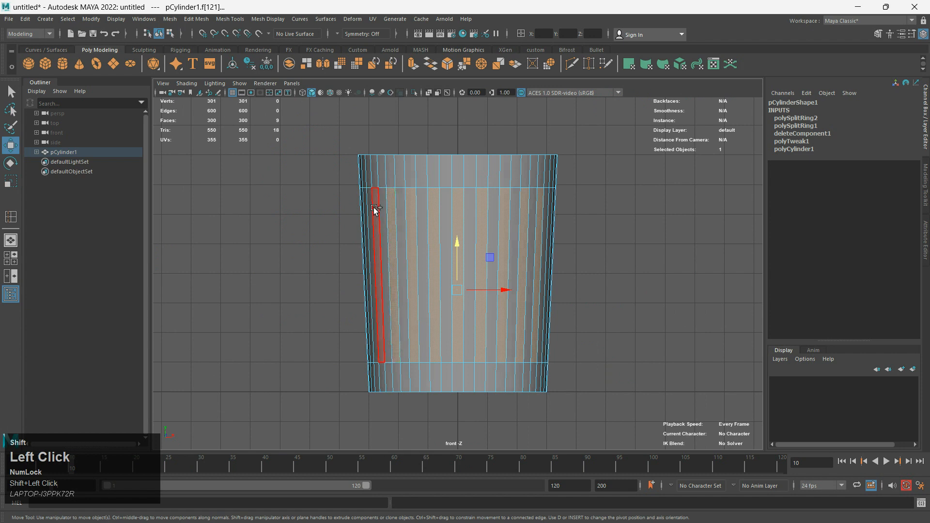
shift+click(375, 209)
Add every other middle-band face across the can's side to the selection, working in the side view
key(space)
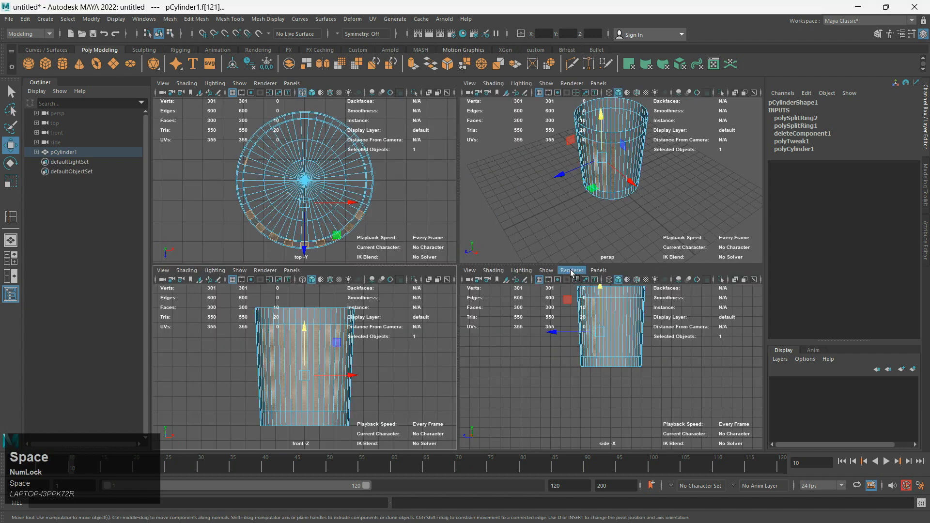
key(space)
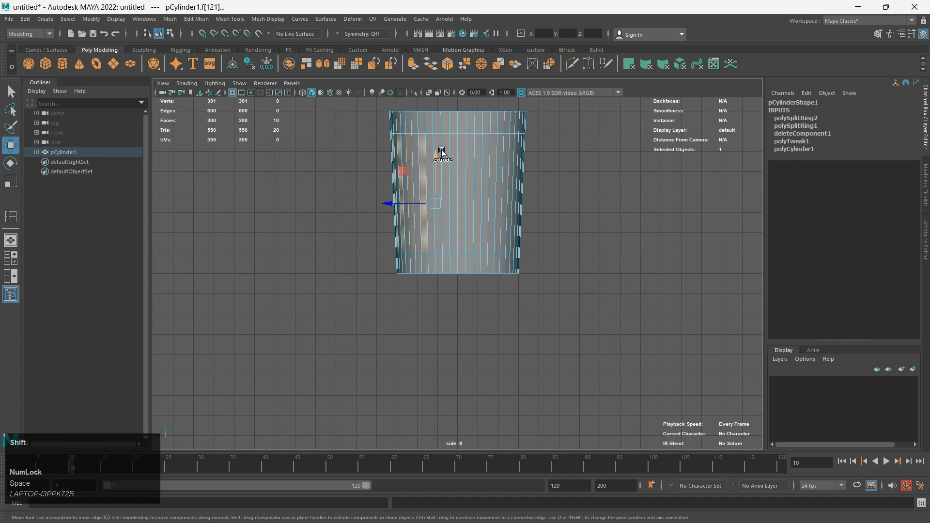
shift+drag(442, 151, 437, 147)
shift+click(446, 139)
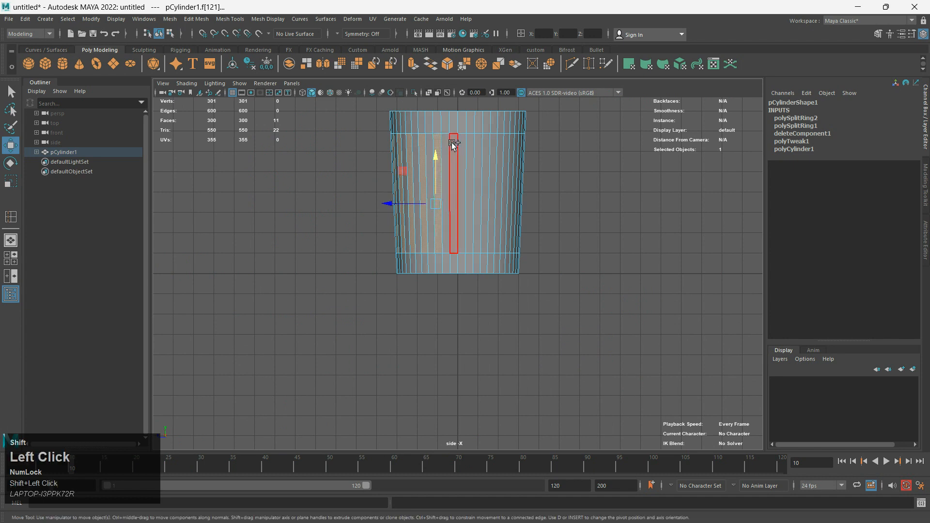
shift+click(469, 138)
shift+click(486, 143)
shift+click(499, 142)
shift+click(510, 141)
Continue the alternate face selection around the far side of the can in the perspective view
key(space)
alt+drag(556, 183, 579, 209)
key(space)
scroll(417, 312, up, 2)
alt+drag(417, 312, 519, 313)
shift+click(456, 271)
shift+click(465, 249)
shift+click(451, 248)
Select the remaining alternate middle-band faces to complete the pattern around the can
scroll(434, 271, up, 4)
alt+drag(410, 281, 442, 272)
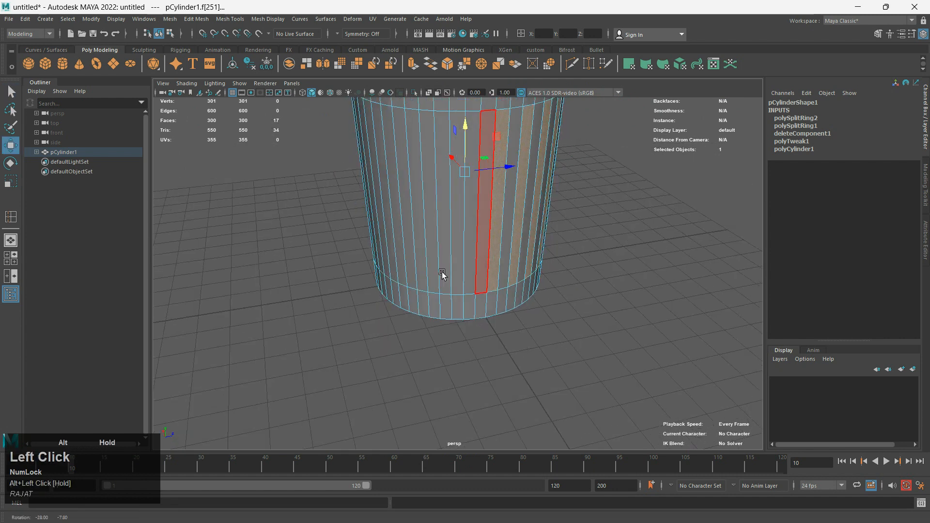
shift+click(464, 223)
shift+click(440, 209)
shift+click(413, 200)
alt+drag(400, 227, 498, 197)
shift+click(469, 194)
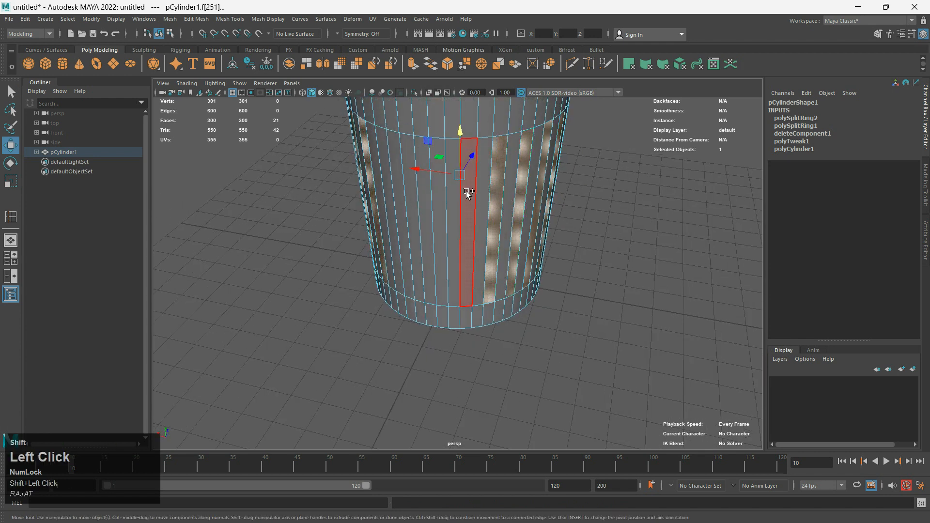
shift+click(442, 196)
shift+click(440, 195)
shift+click(415, 198)
shift+click(386, 189)
Check the alternating face selection all around by isolating it, and restore the full can
alt+drag(383, 227, 415, 293)
scroll(444, 281, up, 2)
scroll(444, 223, down, 2)
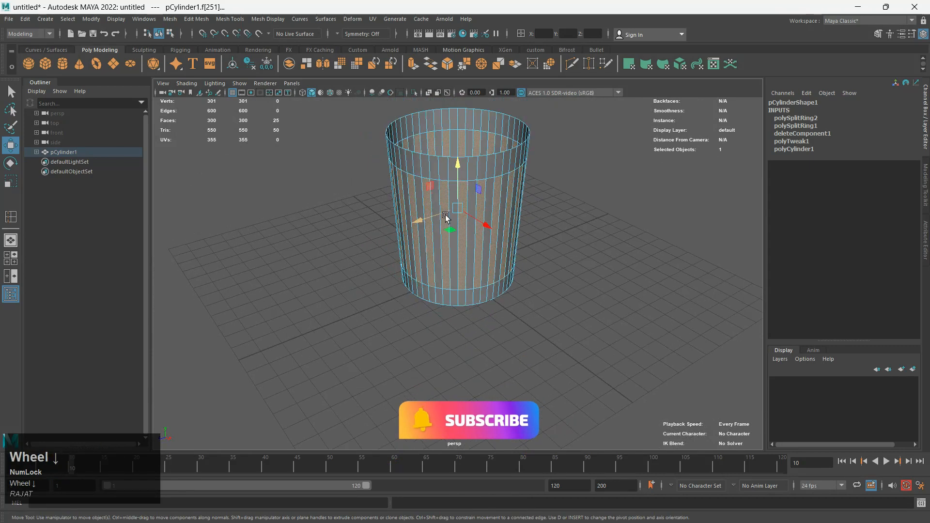
click(414, 93)
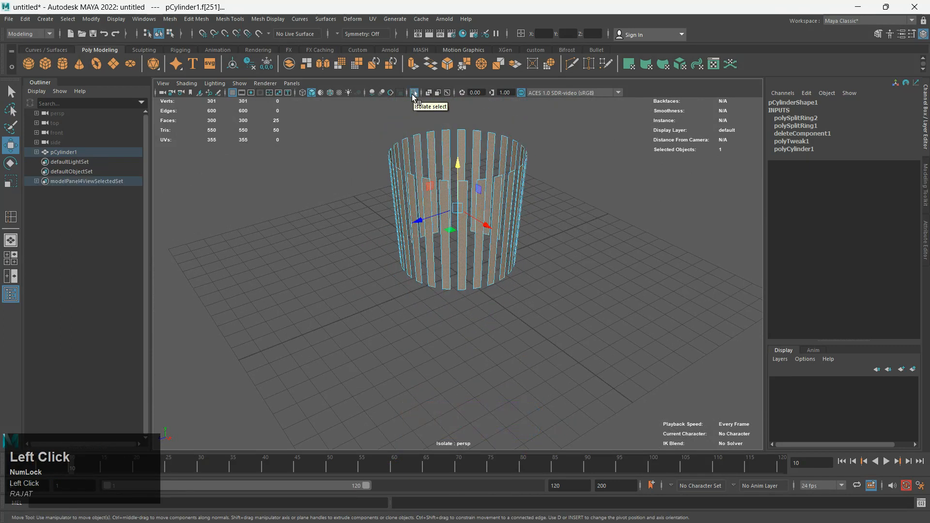
click(414, 93)
click(413, 93)
alt+drag(376, 294, 489, 251)
click(411, 93)
Extrude the selected alternate faces inward with a Local Translate Z of -0.034
scroll(470, 252, up, 3)
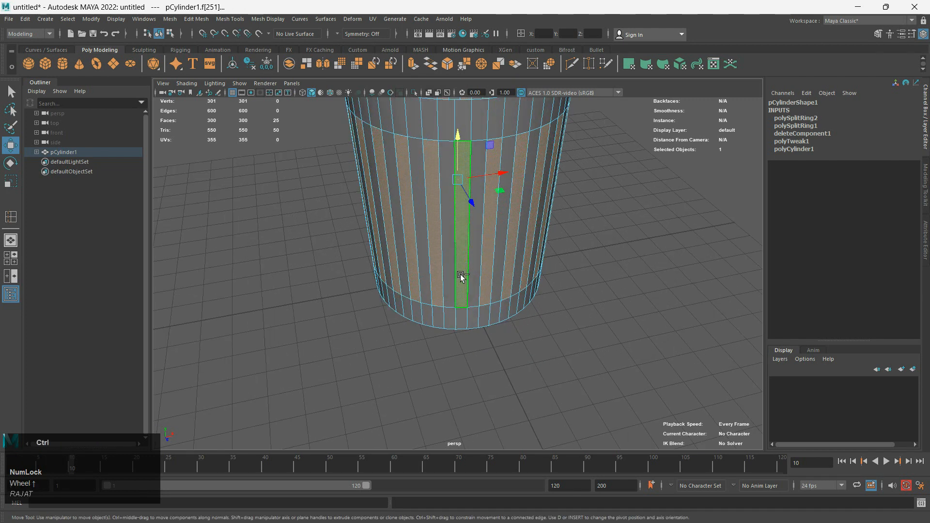
scroll(418, 254, up, 2)
alt+drag(418, 254, 421, 277)
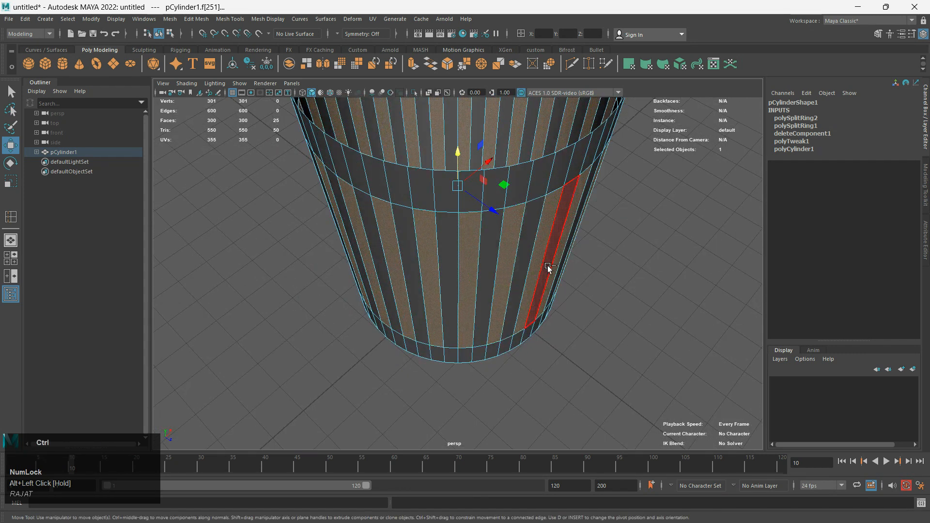
key(ctrl+e)
scroll(609, 237, up, 2)
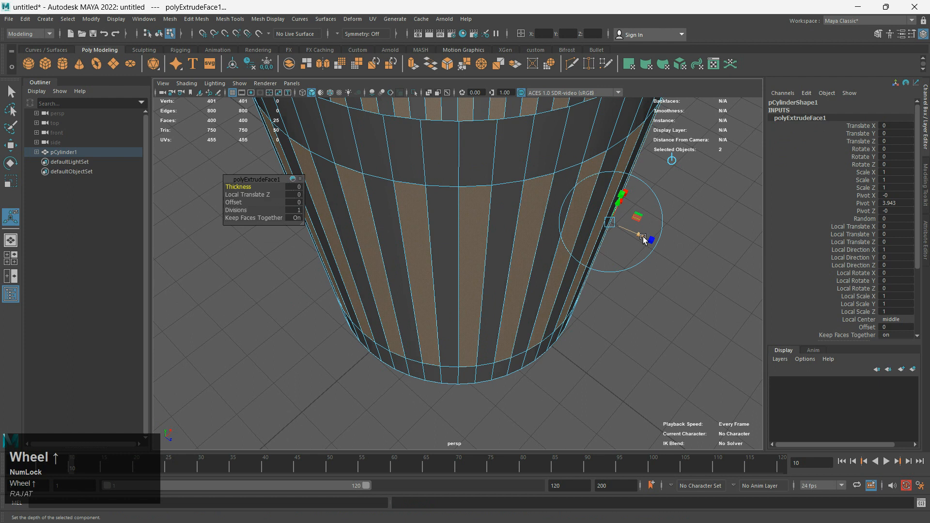
alt+drag(627, 302, 603, 339)
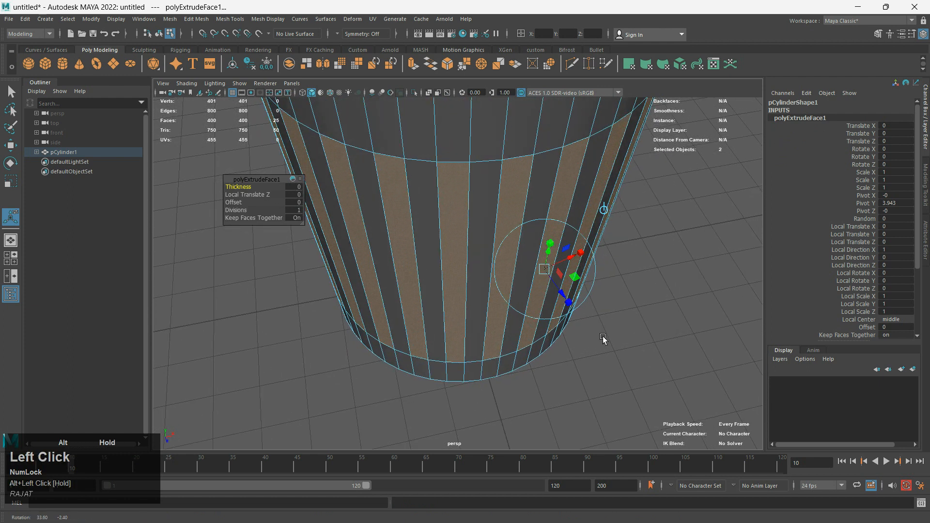
drag(561, 296, 560, 295)
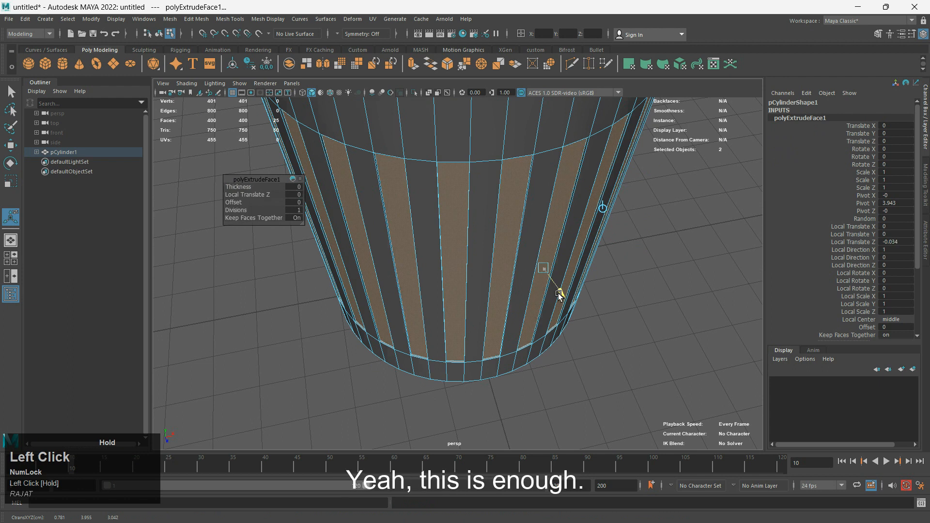
drag(559, 294, 540, 304)
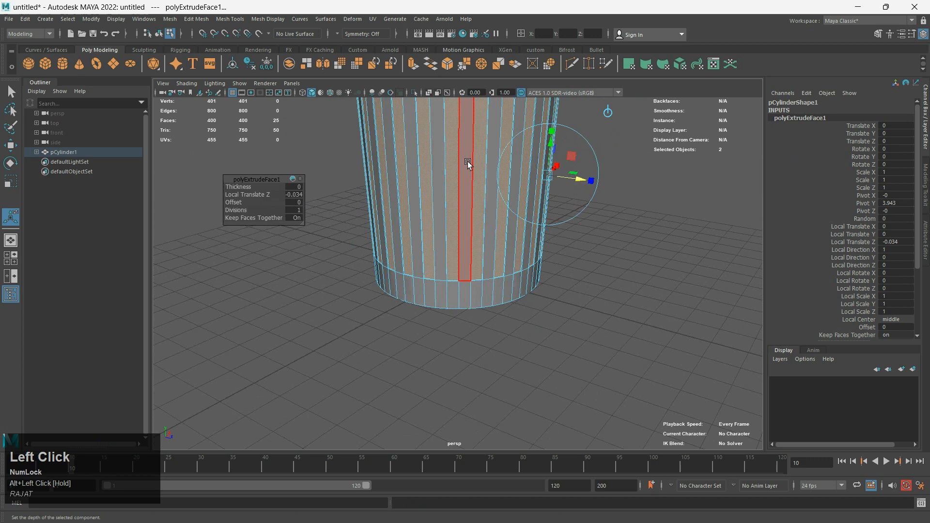
Return to object mode, deselect the can, and examine the recessed strips
right_drag(467, 161, 535, 159)
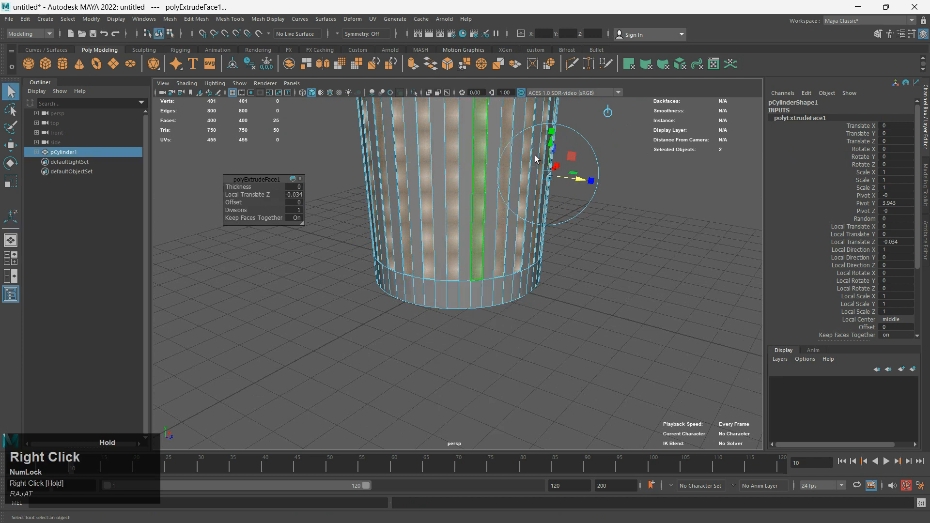
click(574, 202)
scroll(487, 265, down, 5)
mouse_move(487, 265)
alt+mouse_down()
mouse_move(560, 274)
mouse_move(535, 284)
mouse_move(452, 253)
mouse_move(477, 255)
alt+mouse_up()
scroll(460, 249, up, 3)
scroll(449, 215, down, 5)
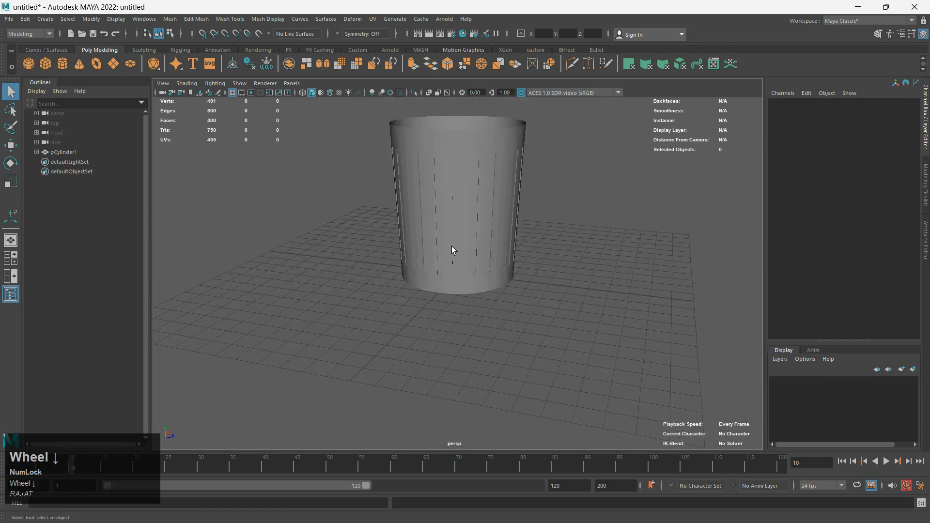
Turn on smooth mesh preview for the can and inspect its rounded shape
click(461, 208)
click(545, 238)
click(503, 196)
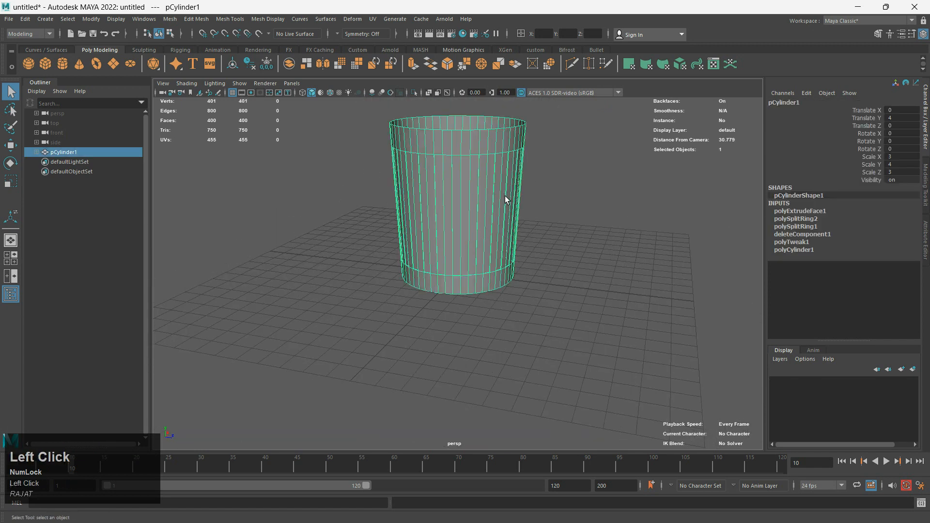
key(3)
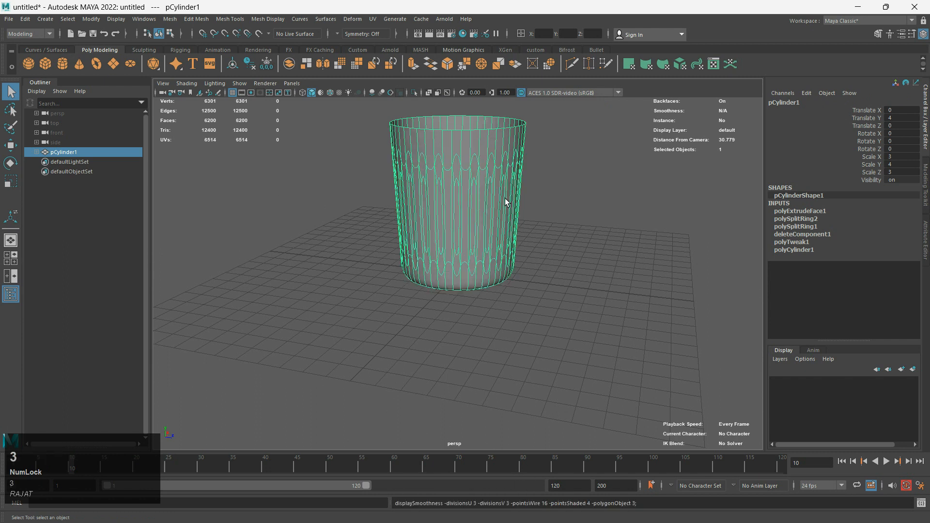
click(552, 191)
alt+drag(444, 275, 442, 228)
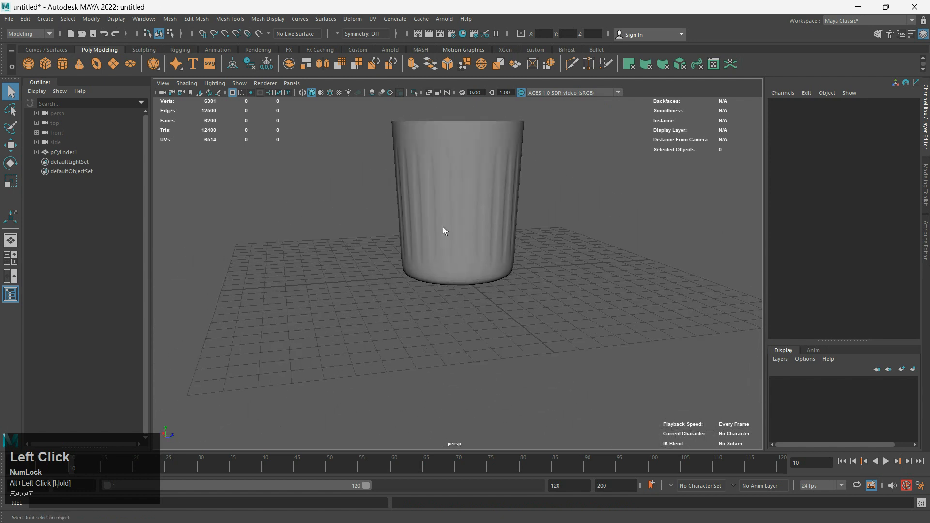
Insert an edge loop close to the can's bottom edge to sharpen the base, and return to object mode
click(489, 203)
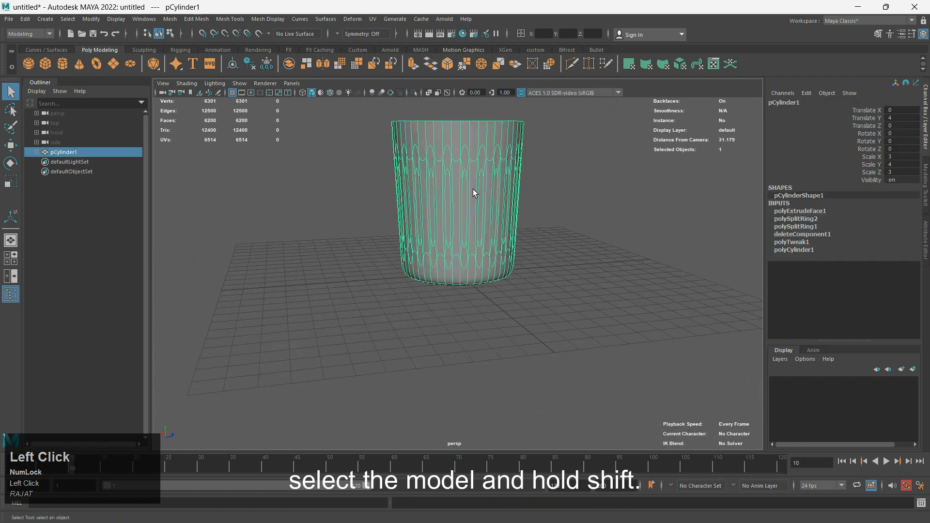
shift+right_click(457, 169)
right_drag(458, 170, 393, 184)
scroll(455, 295, up, 3)
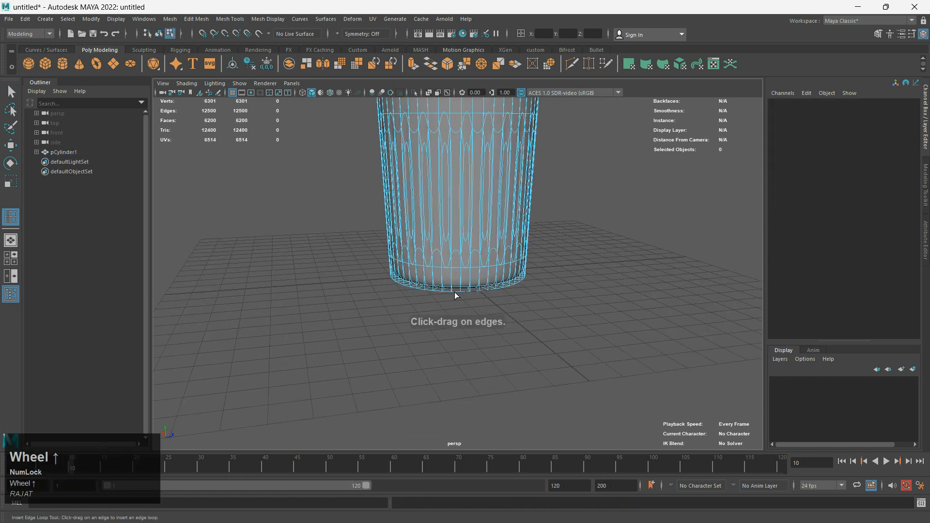
scroll(455, 296, up, 5)
drag(399, 263, 429, 408)
alt+scroll(429, 407, down, 10)
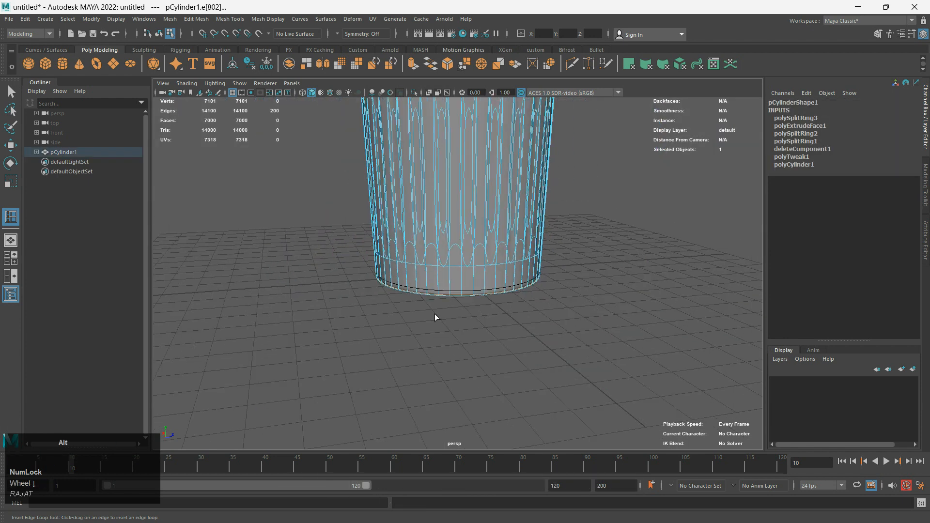
right_drag(525, 159, 553, 149)
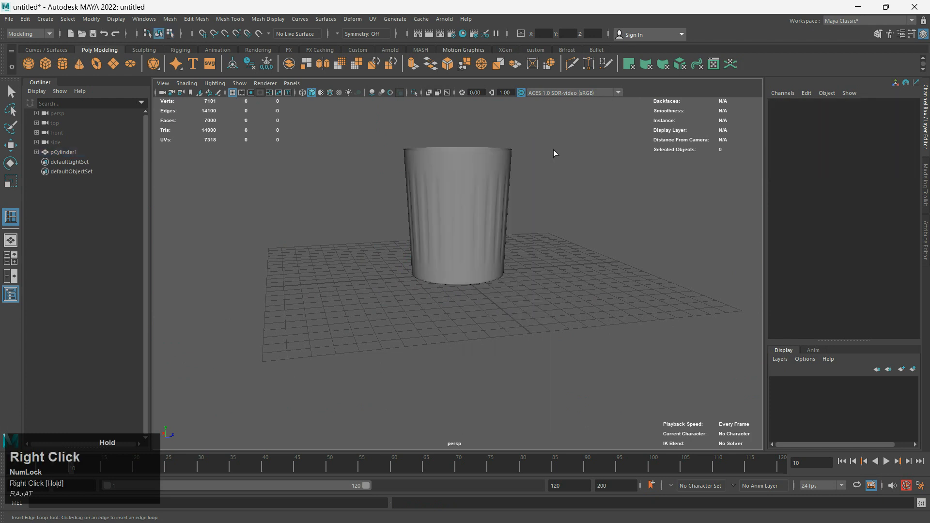
Create a second polygon cylinder for the lid and raise it above the can's rim to Translate Y 9.339
alt+drag(498, 231, 352, 258)
scroll(415, 215, up, 2)
alt+drag(414, 215, 384, 240)
scroll(355, 258, down, 2)
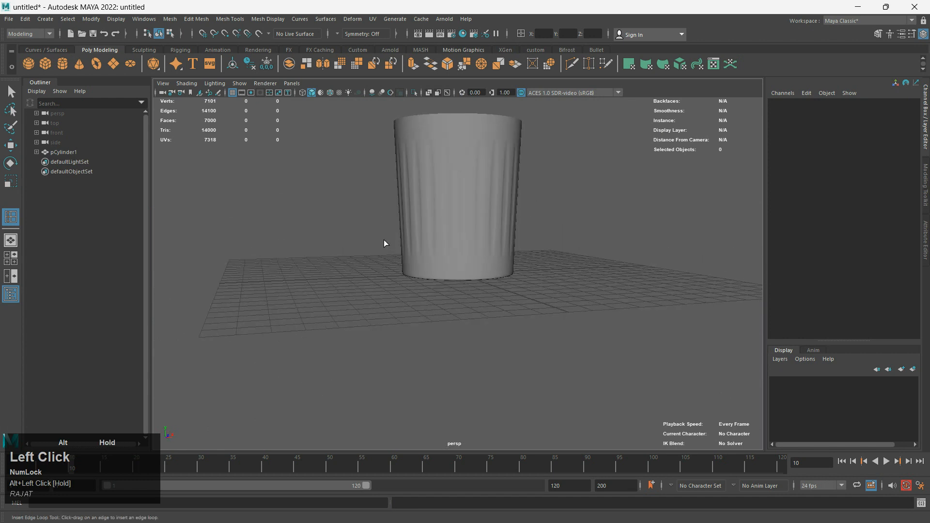
scroll(451, 241, down, 3)
alt+drag(453, 240, 415, 257)
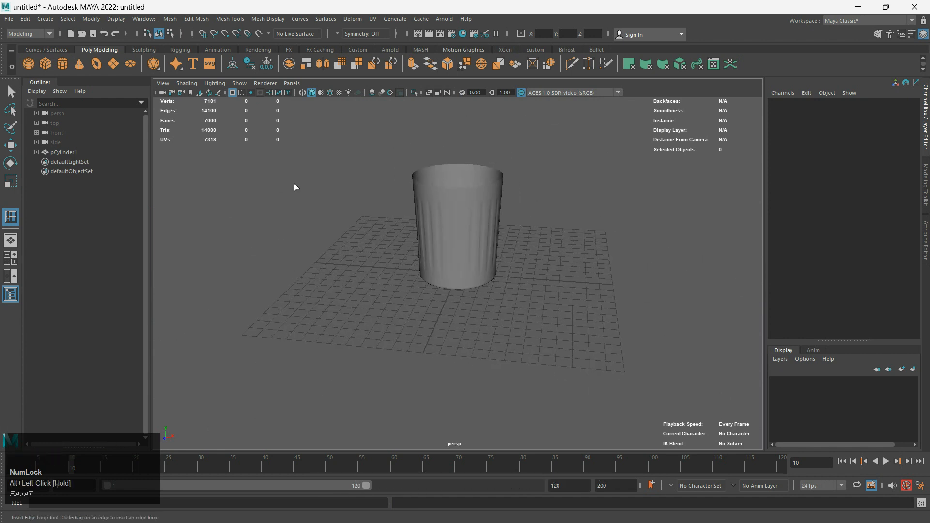
click(64, 65)
key(w)
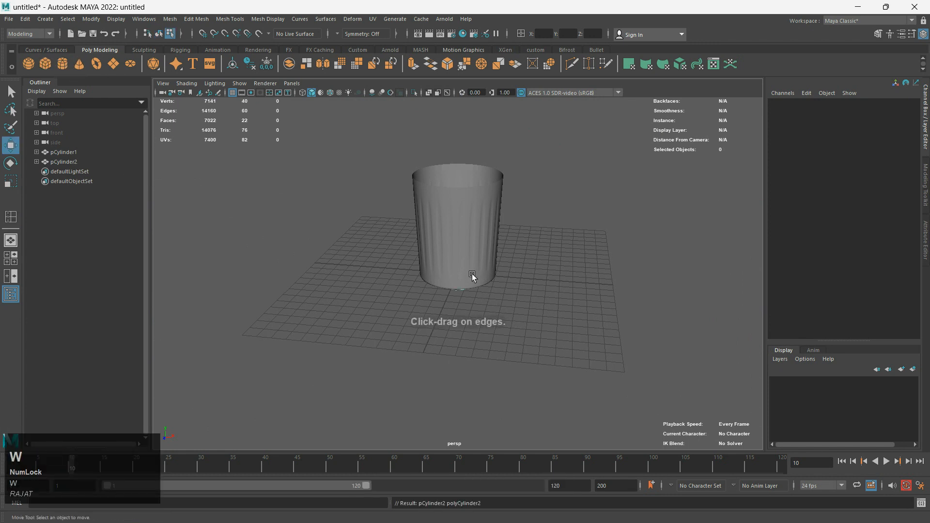
key(w)
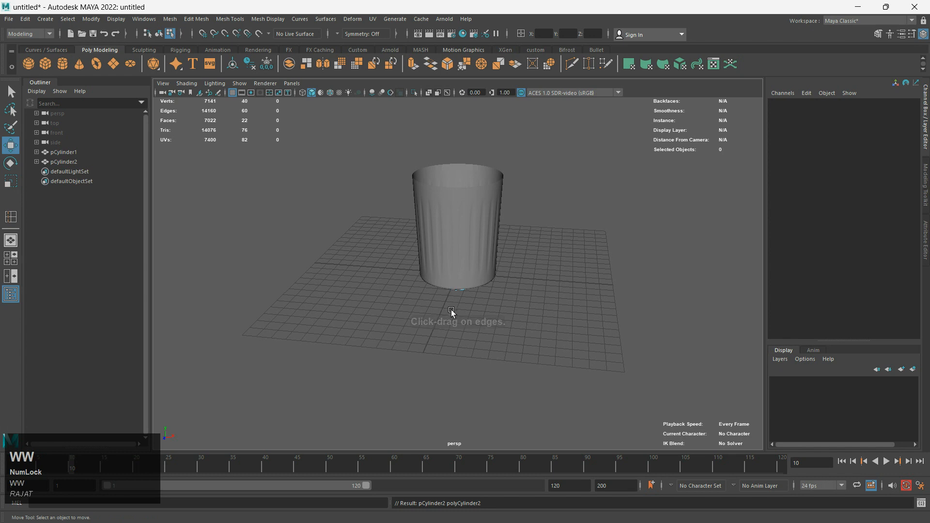
right_drag(460, 291, 508, 228)
drag(458, 236, 457, 116)
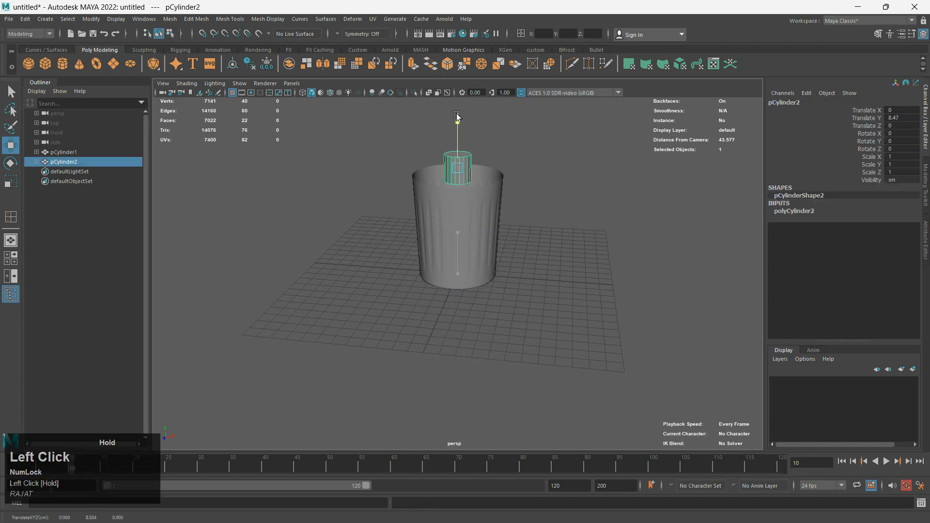
Scale the lid cylinder uniformly to 3.474 in the top view so it slightly overhangs the can's rim
key(space)
key(space)
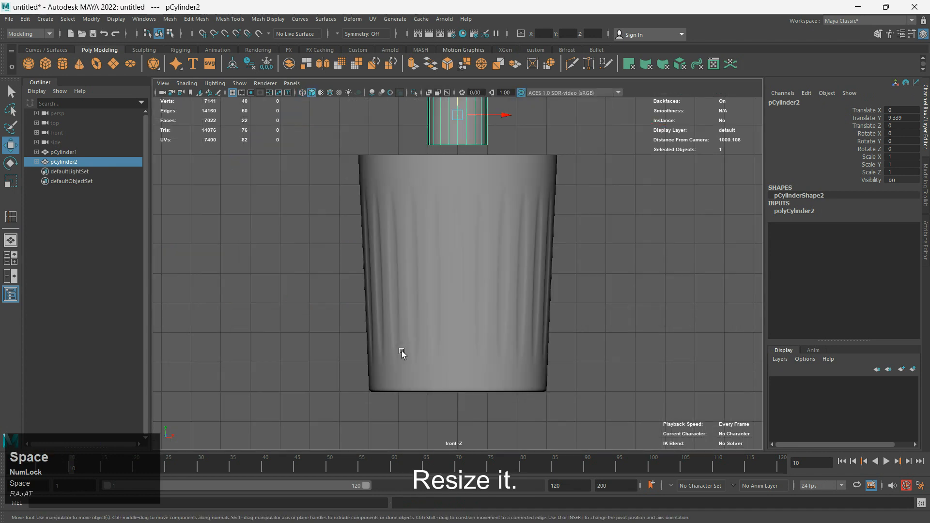
scroll(425, 289, down, 3)
key(space)
key(space)
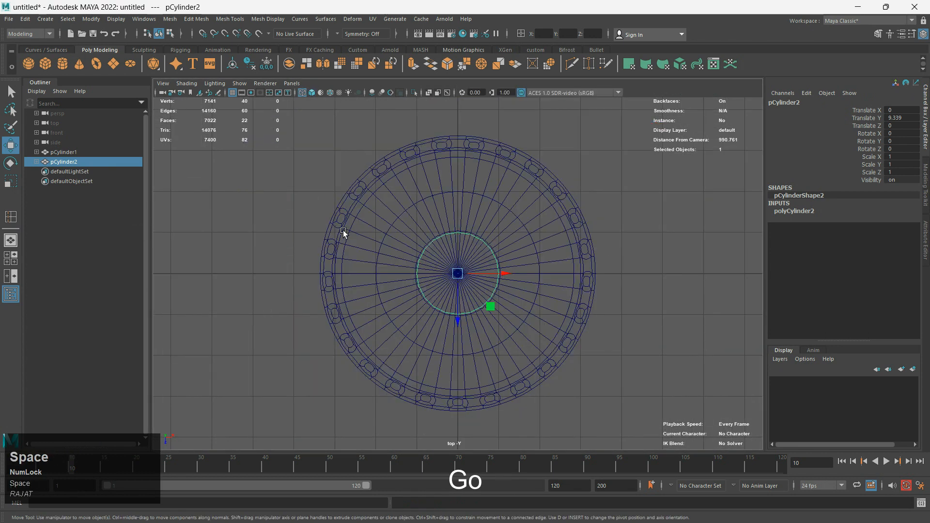
key(r)
drag(451, 281, 672, 278)
Set the lid cylinder's Subdivisions Axis to 50, undoing the accidental change to that value
click(810, 212)
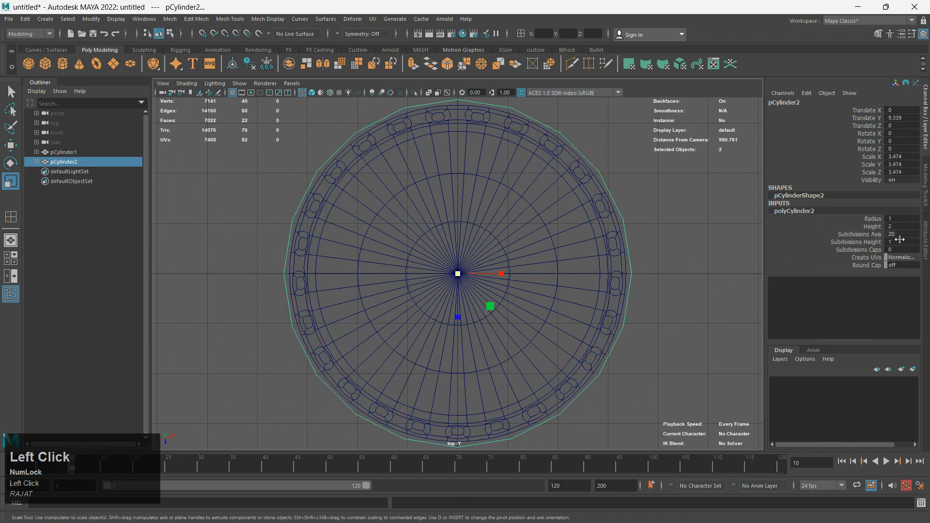
key(Return)
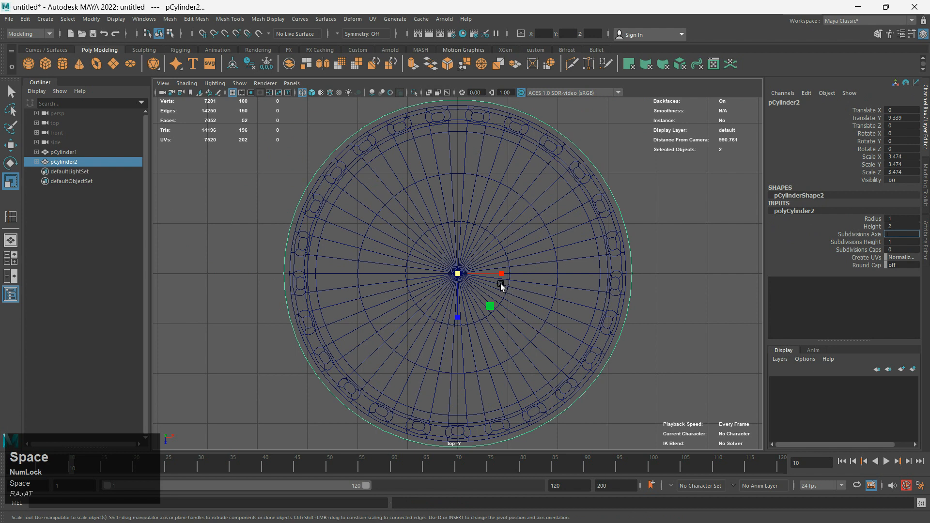
click(629, 257)
key(space)
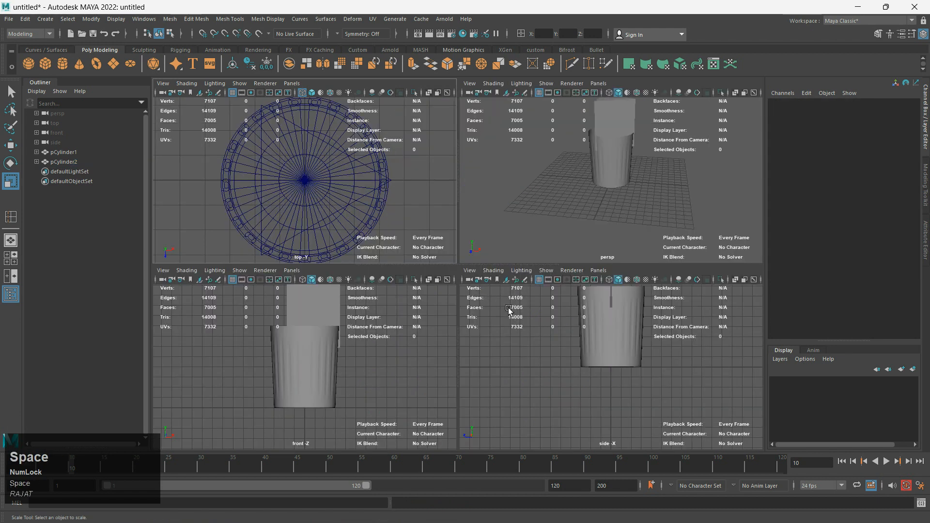
key(ctrl+z)
key(ctrl+z)
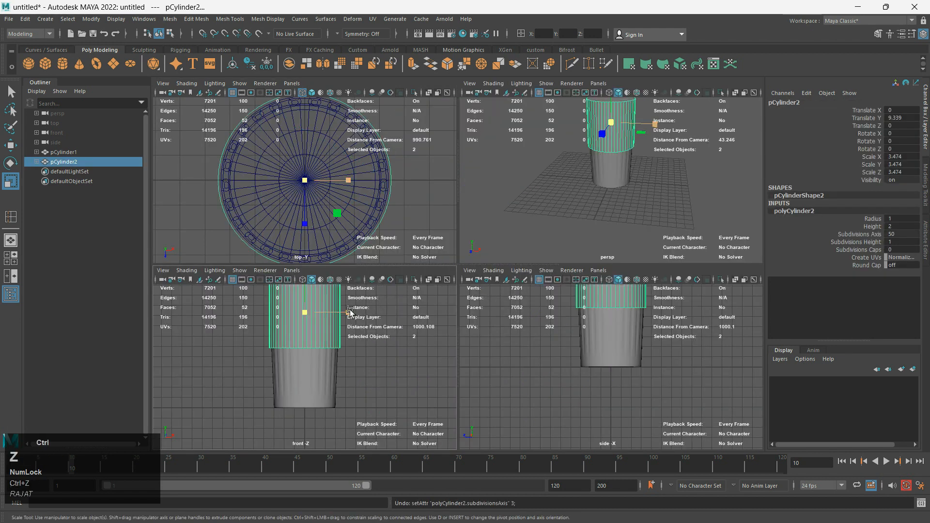
Flatten the lid cylinder in the front view to a Scale Y of 0.309
key(space)
scroll(484, 231, down, 3)
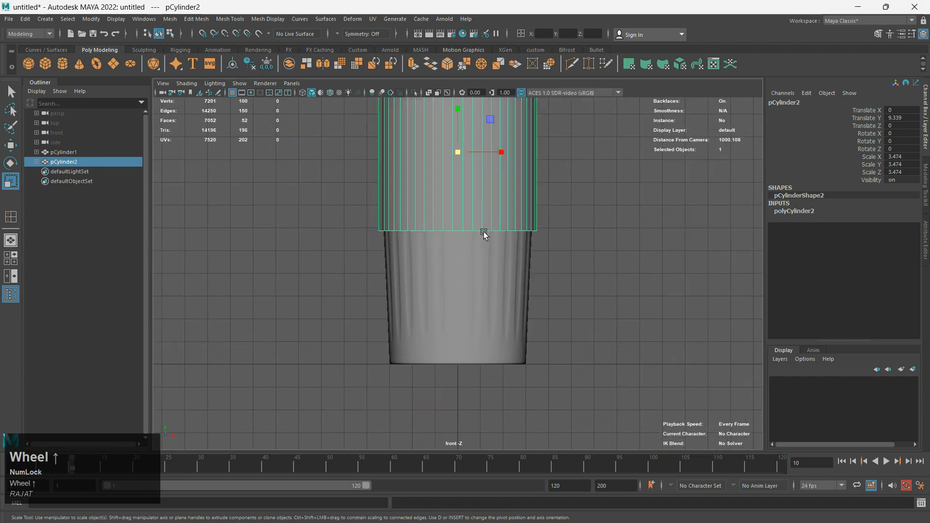
drag(451, 142, 461, 174)
Lower the flat lid onto the can's rim in wireframe front view, to Translate Y 8.01
key(w)
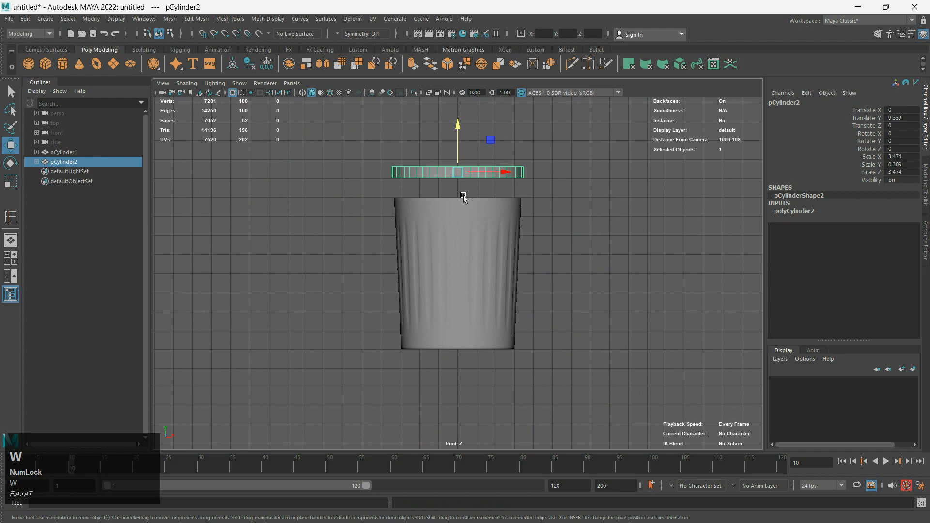
key(f)
scroll(458, 223, down, 2)
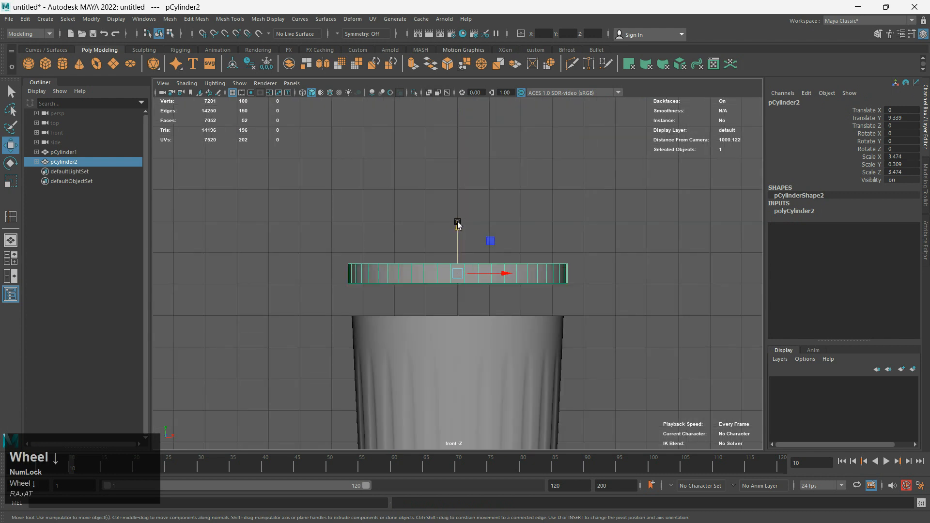
key(4)
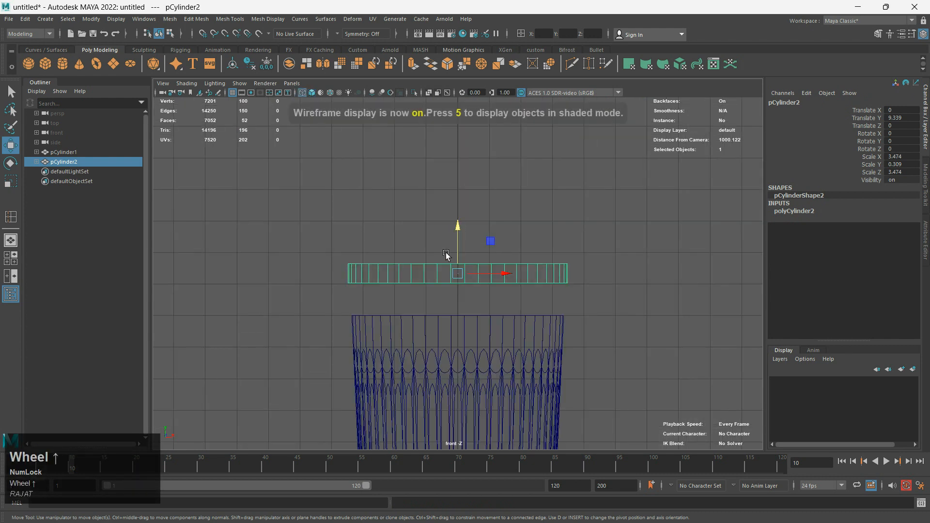
scroll(463, 272, up, 2)
drag(465, 244, 469, 285)
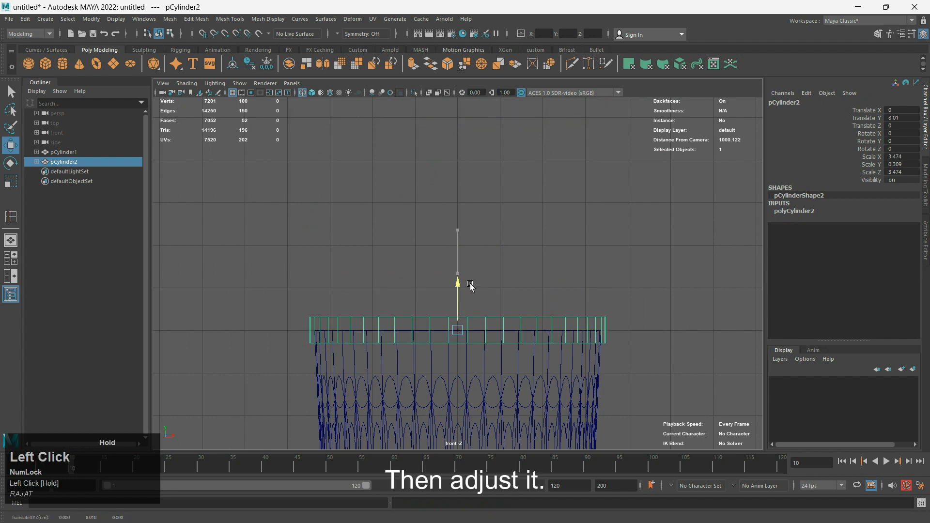
Set the lid's Subdivisions Caps to 1 so its top has a centre vertex
key(space)
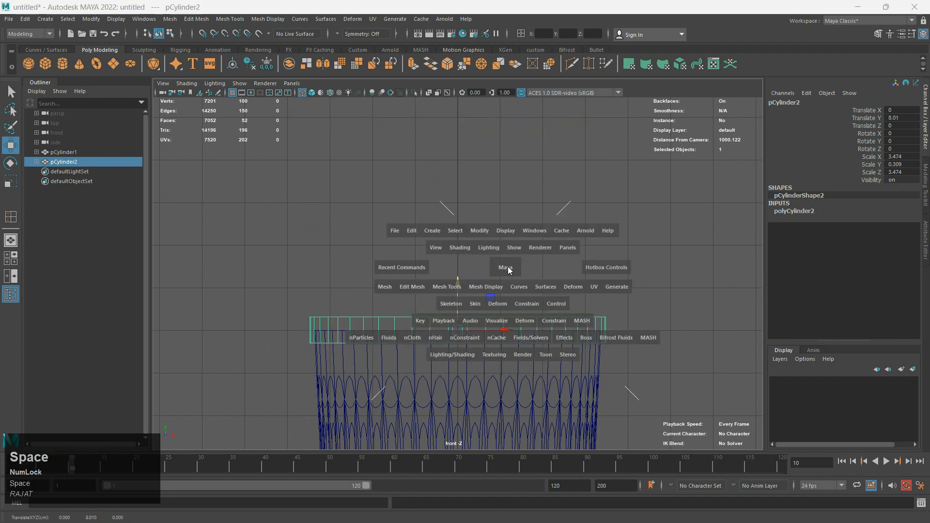
key(space)
scroll(438, 213, up, 3)
alt+drag(439, 213, 461, 244)
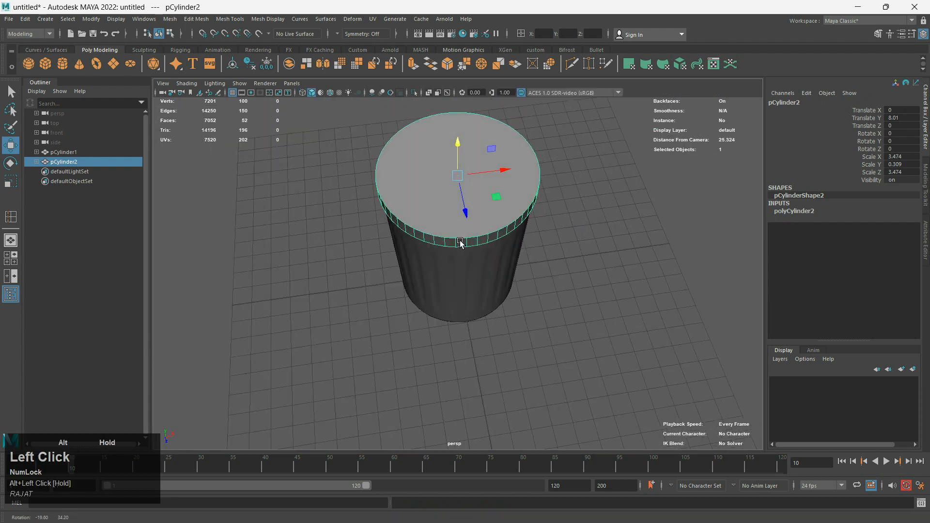
alt+drag(461, 244, 470, 244)
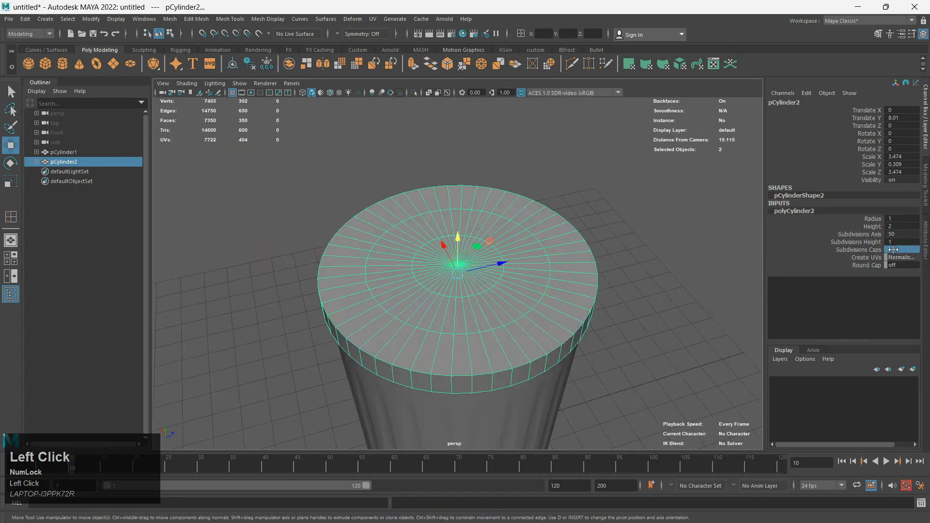
click(902, 249)
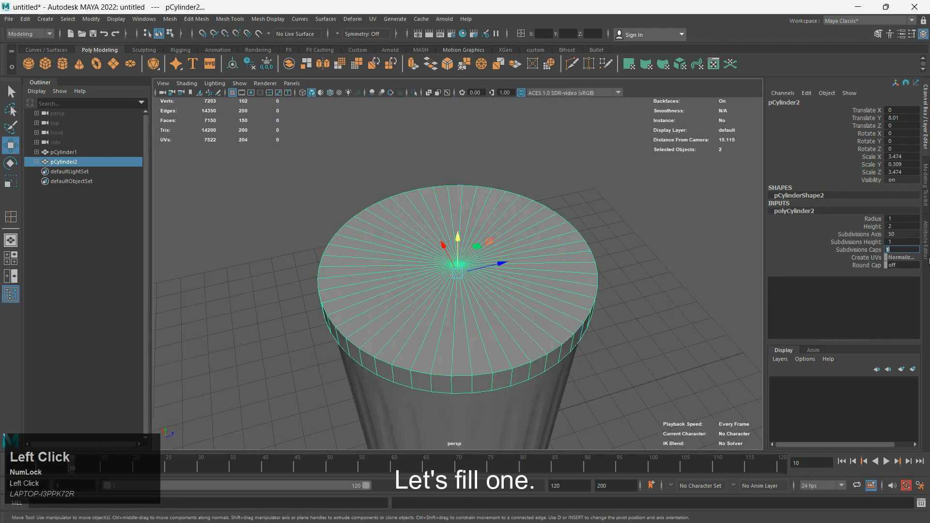
Raise the lid's top centre vertex slightly in the front view to form a shallow cone, and return to object mode
right_drag(498, 234, 450, 234)
click(461, 262)
key(space)
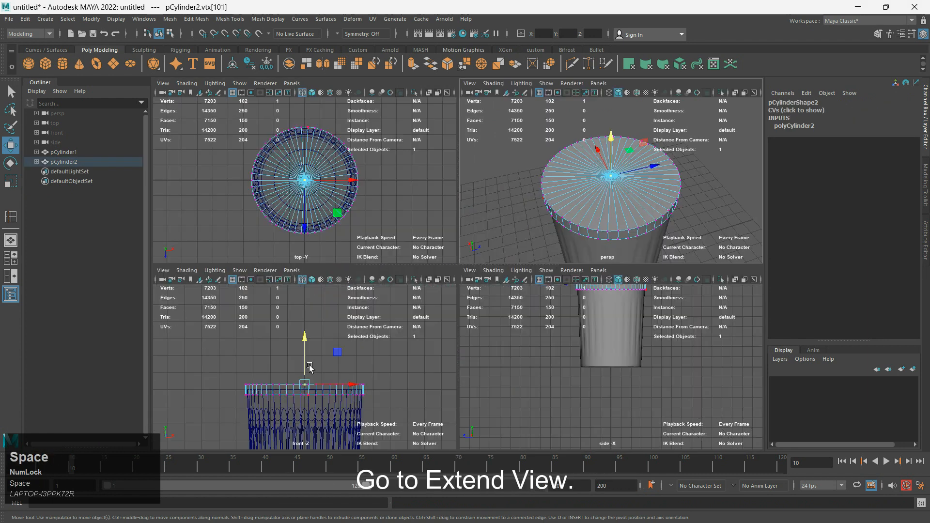
key(space)
scroll(455, 281, up, 3)
drag(457, 275, 454, 261)
scroll(455, 326, up, 4)
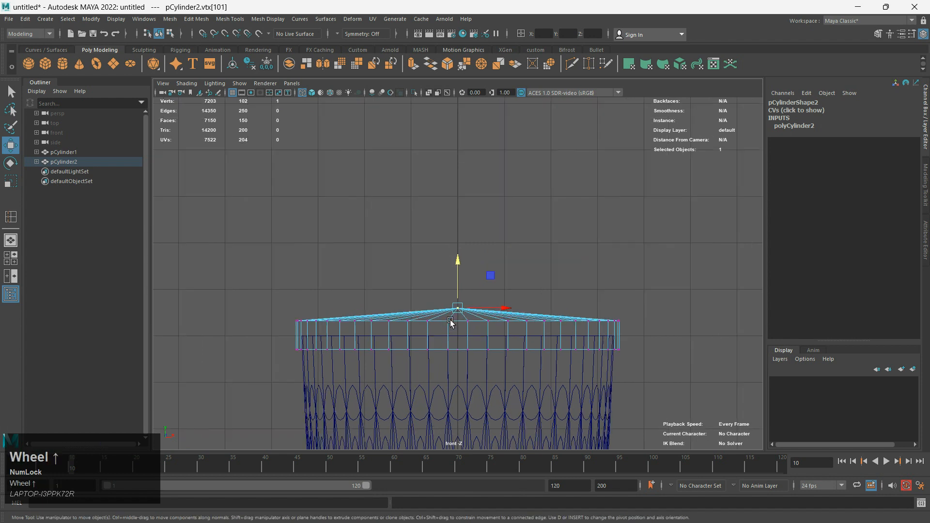
drag(458, 294, 460, 288)
scroll(478, 266, down, 4)
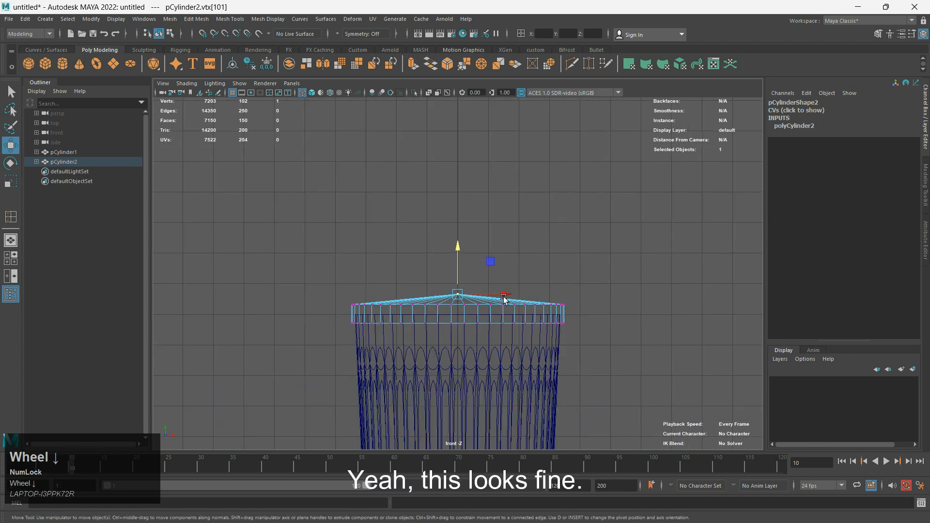
right_drag(475, 310, 528, 233)
click(556, 236)
Try setting the lid's Subdivisions Caps to 2, and undo the change
key(space)
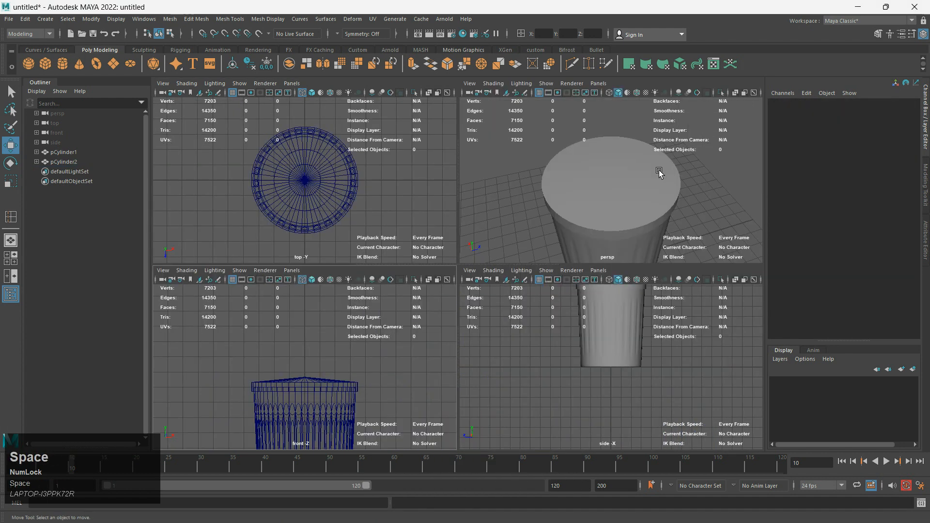
key(space)
scroll(575, 221, down, 4)
click(523, 286)
scroll(465, 290, up, 4)
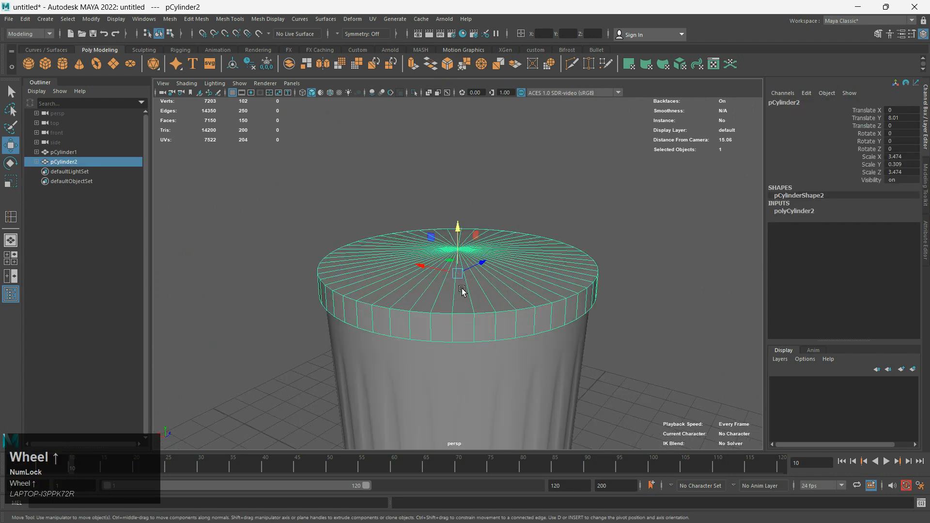
click(801, 214)
click(913, 250)
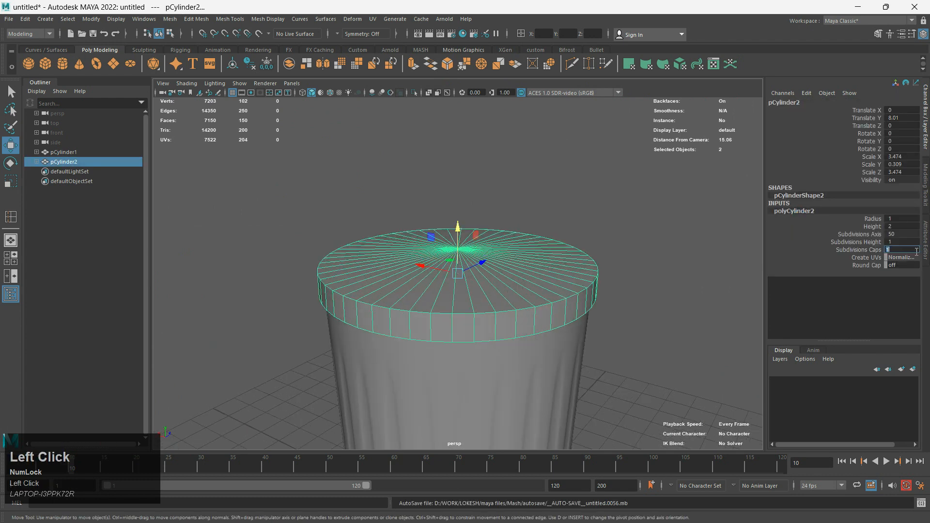
text(2)
key(Return)
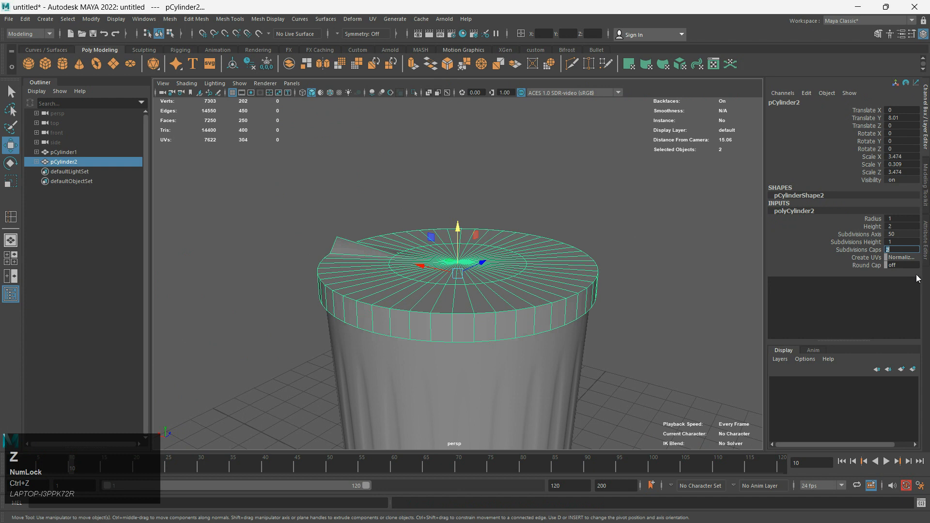
key(ctrl+z)
Examine the conical lid on the can up close and from the side
click(557, 212)
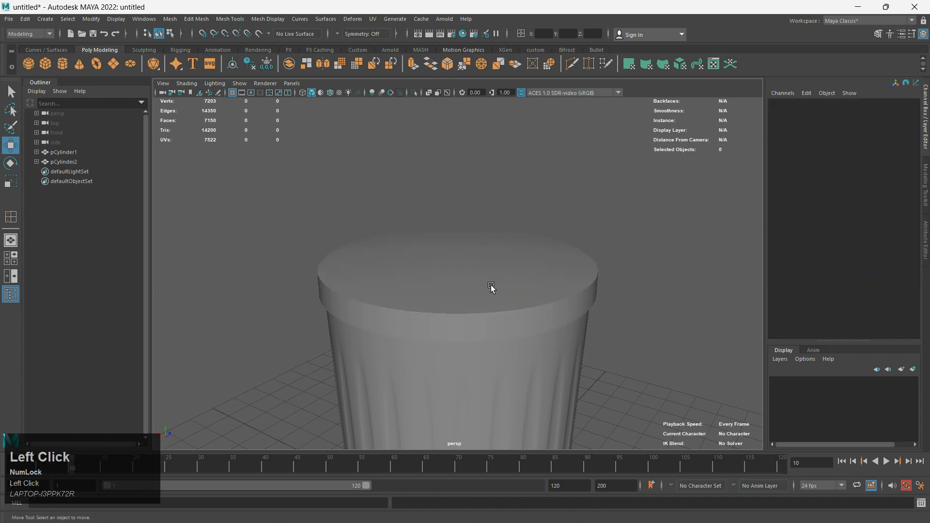
scroll(477, 286, up, 2)
click(428, 284)
alt+drag(460, 304, 480, 348)
alt+drag(483, 344, 466, 352)
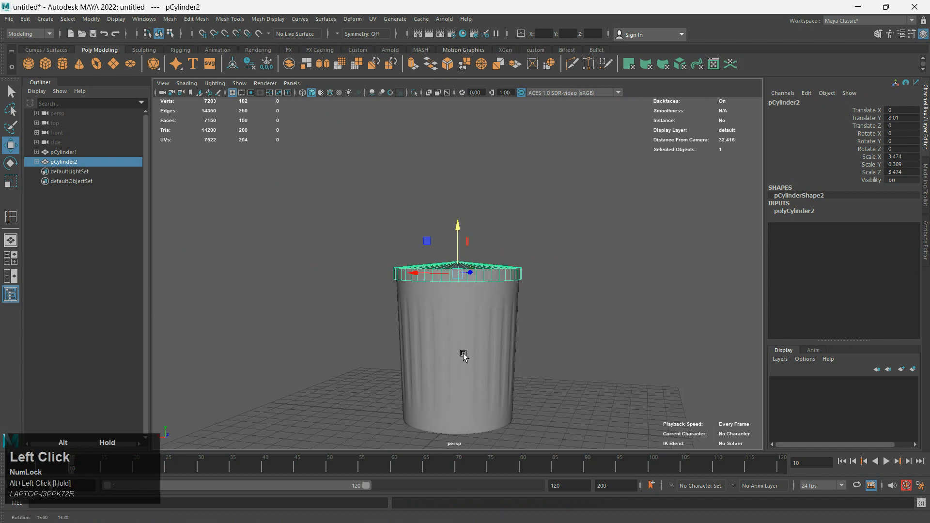
scroll(461, 349, down, 3)
click(613, 304)
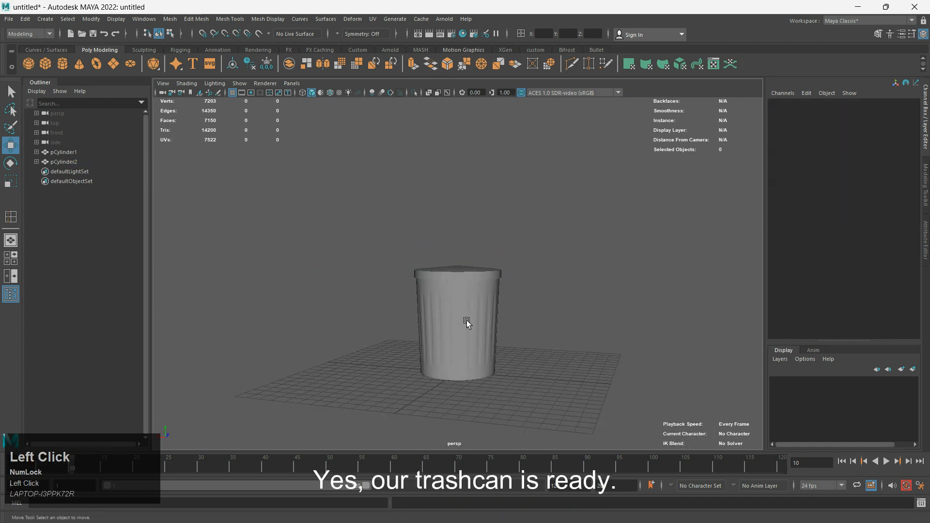
Select the can body, examine the finished trash can from below and above, and deselect it
click(489, 302)
scroll(457, 298, up, 2)
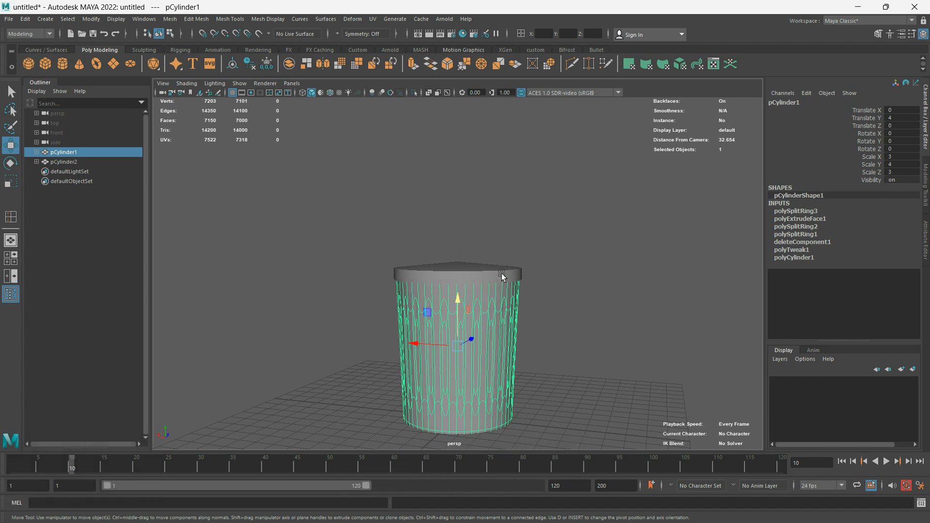
click(560, 262)
click(515, 307)
alt+drag(401, 362, 396, 339)
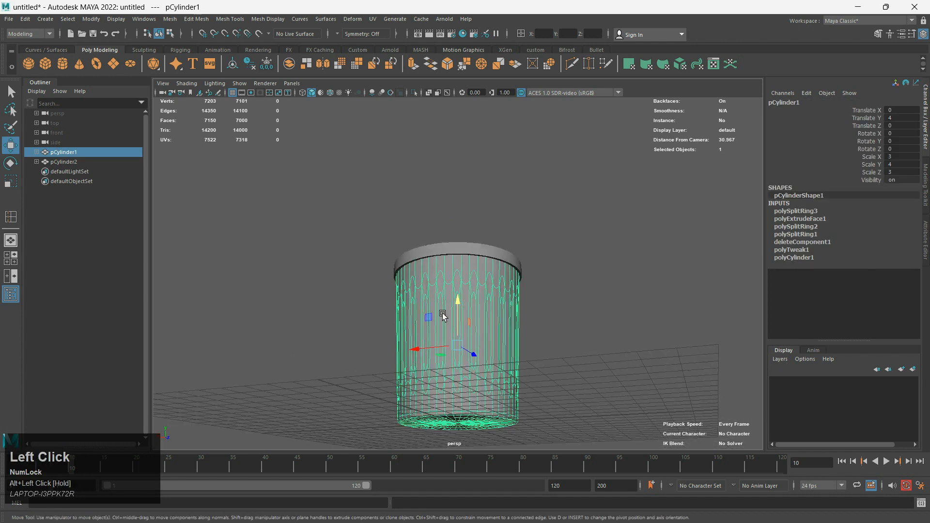
alt+drag(498, 293, 525, 344)
click(583, 292)
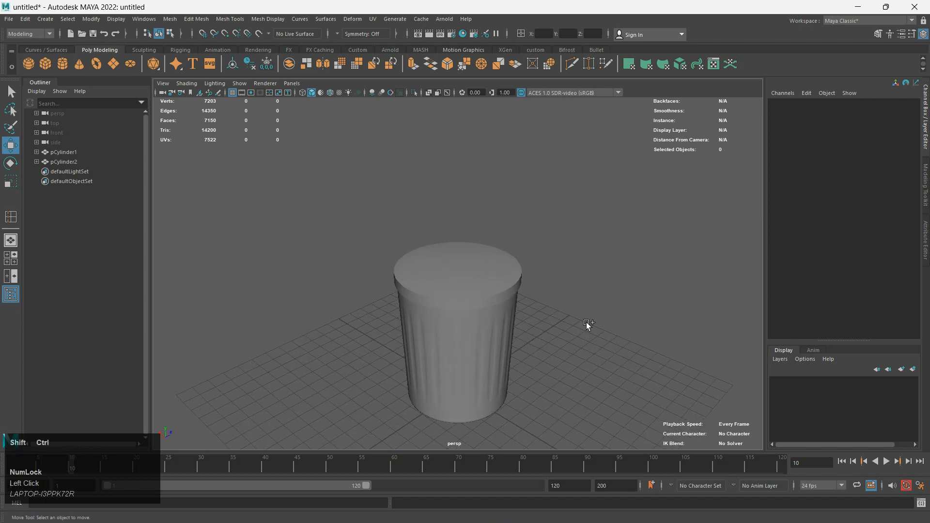
key(ctrl+shift+F12)
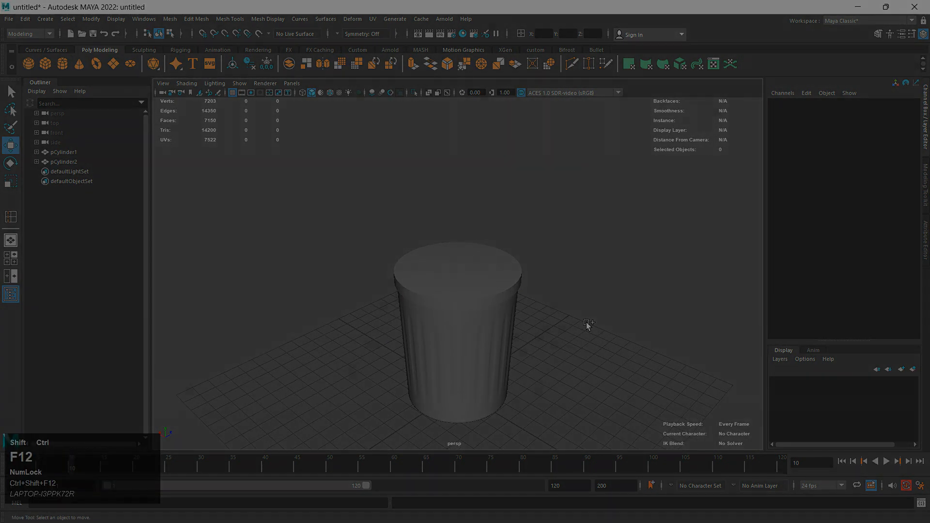